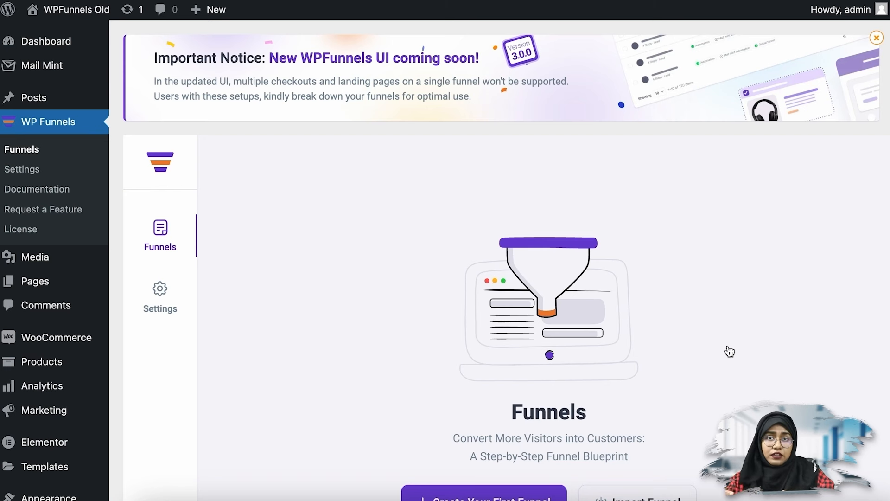
Create the first funnel by importing the Tripwire Funnel Elementor template.
{"action": "scroll", "coordinate": [730, 352], "scroll_direction": "down", "scroll_amount": 3}
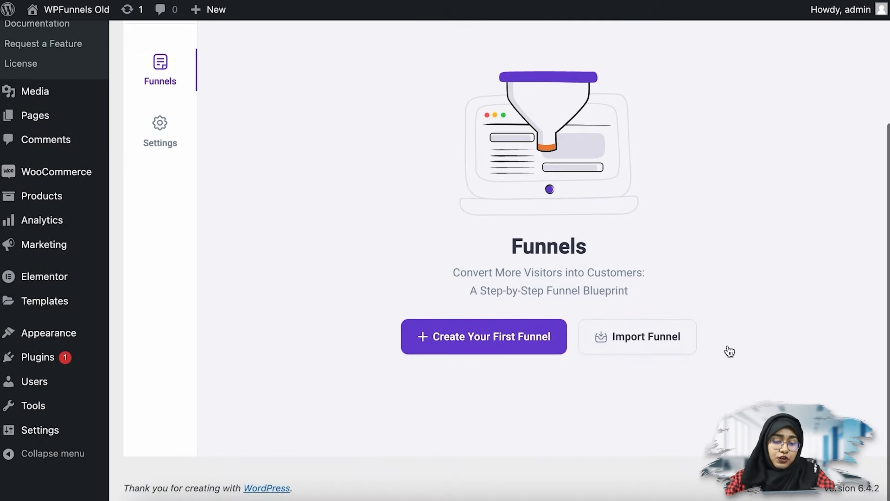
{"action": "left_click", "coordinate": [524, 340]}
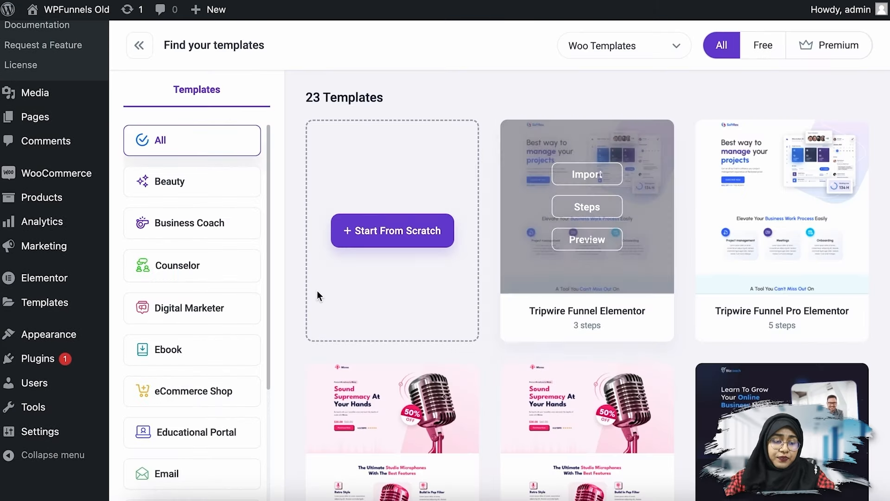
{"action": "left_click", "coordinate": [583, 179]}
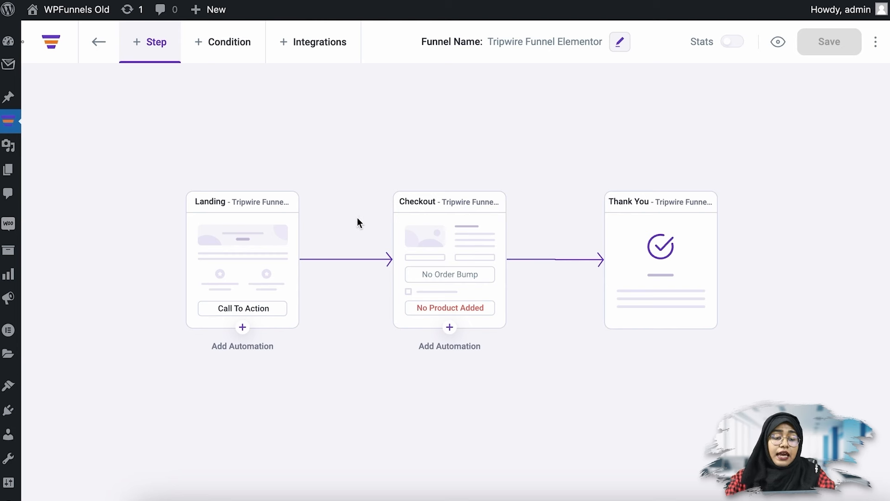
{"action": "left_click_drag", "start_coordinate": [539, 205], "coordinate": [503, 201]}
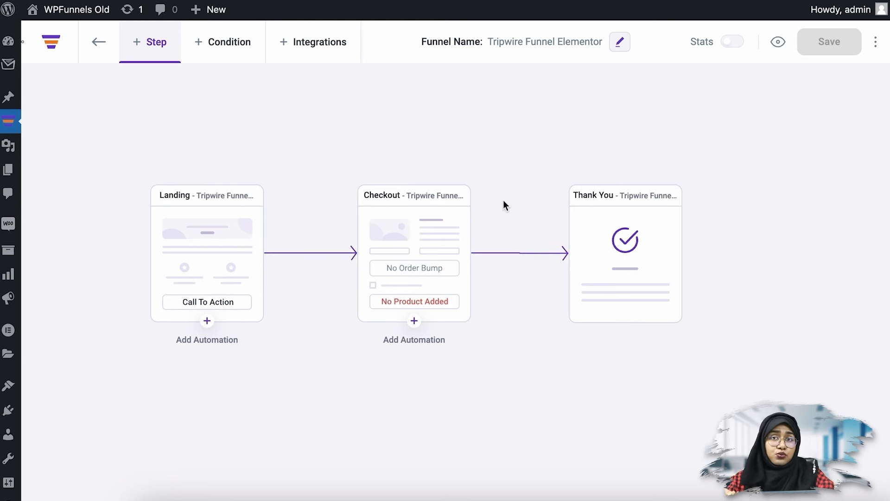
Delete the Thank You step from the funnel.
{"action": "left_click", "coordinate": [584, 237]}
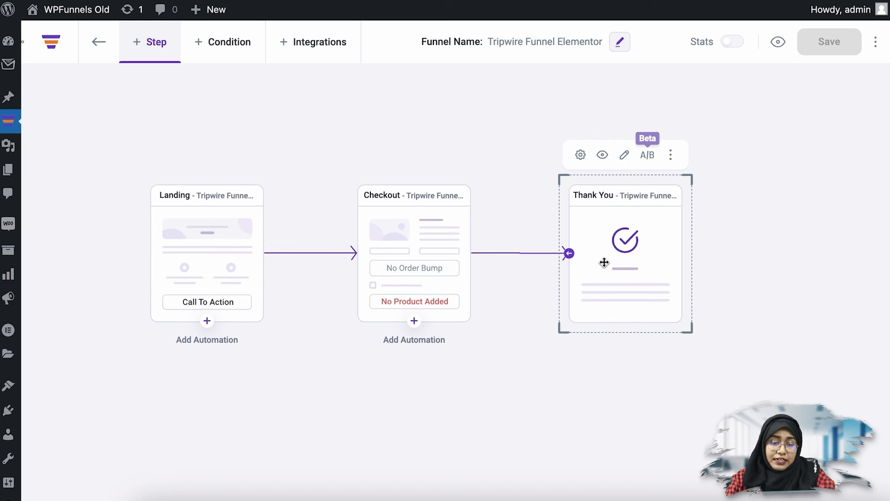
{"action": "right_click", "coordinate": [646, 206]}
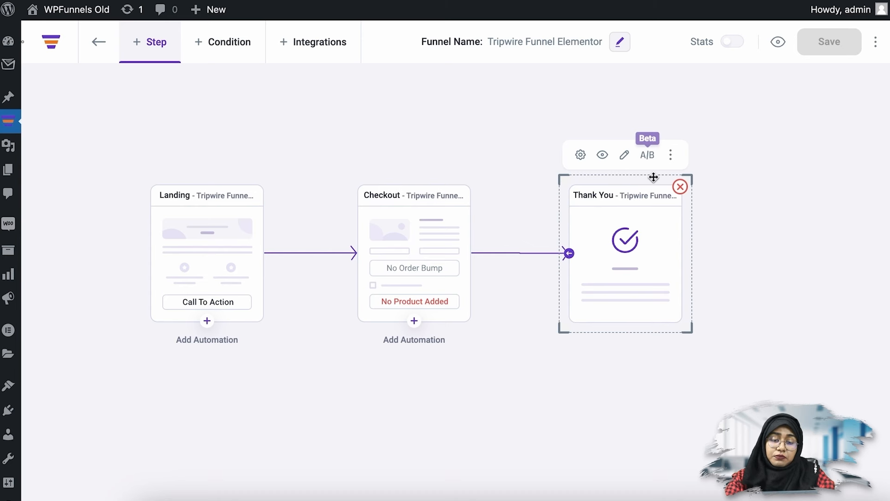
{"action": "left_click", "coordinate": [684, 190]}
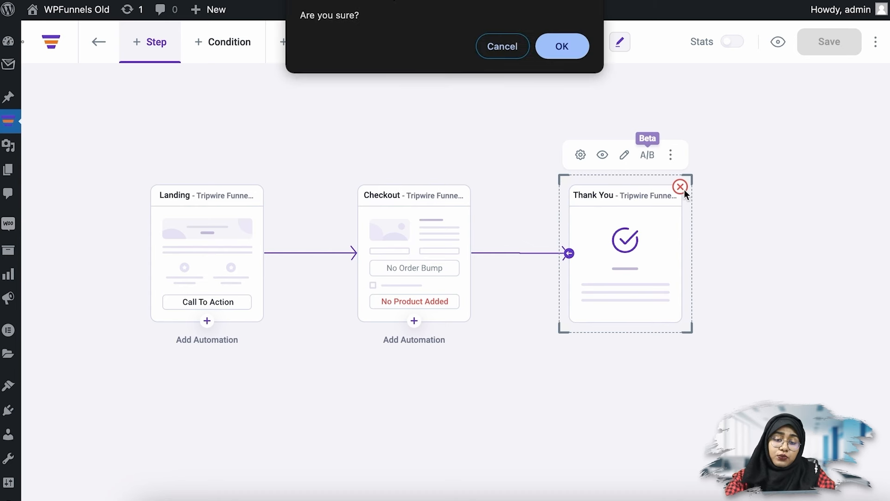
{"action": "left_click", "coordinate": [558, 49]}
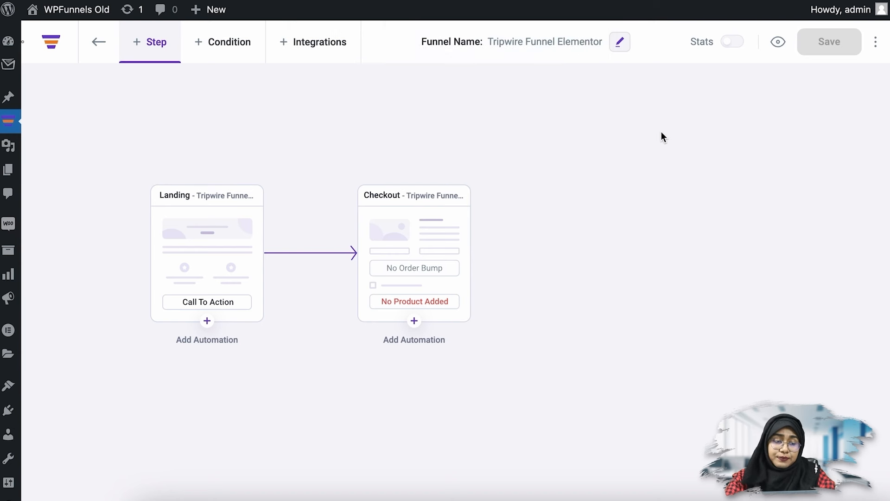
Import the Tripwire Funnel Pro Elementor upsell page, place it beyond the Checkout step and connect Checkout to it.
{"action": "left_click", "coordinate": [168, 54]}
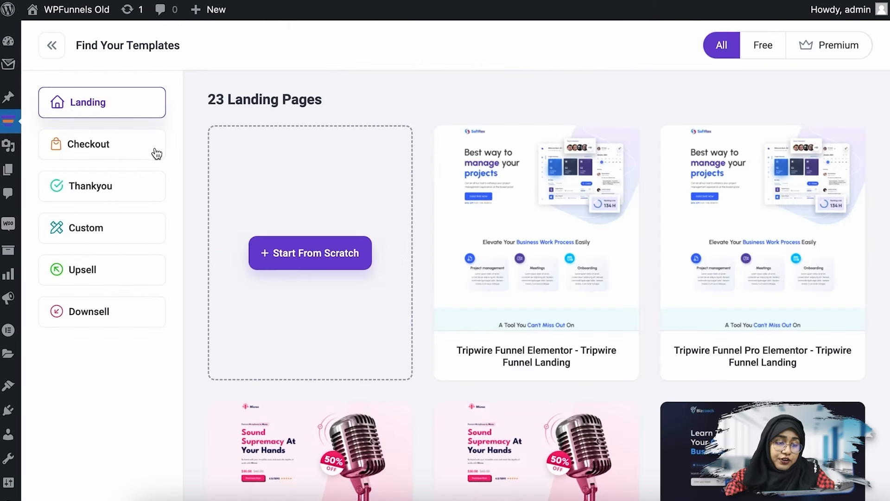
{"action": "left_click", "coordinate": [121, 278]}
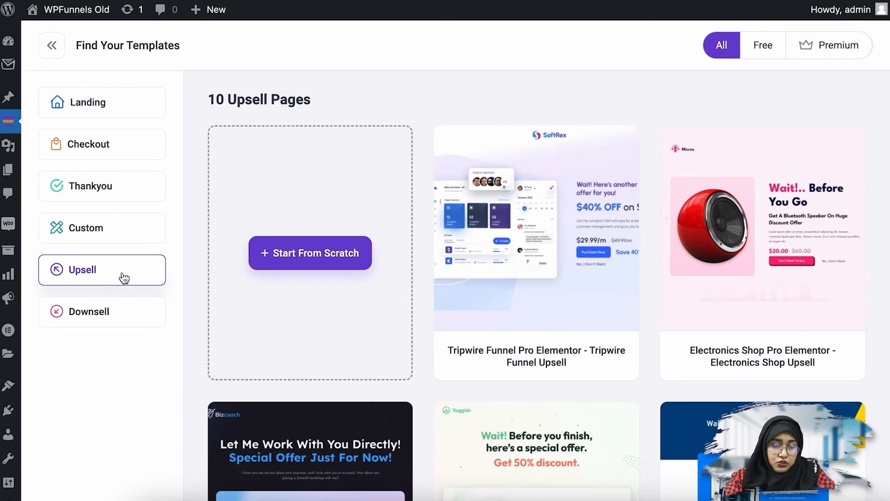
{"action": "left_click", "coordinate": [493, 229]}
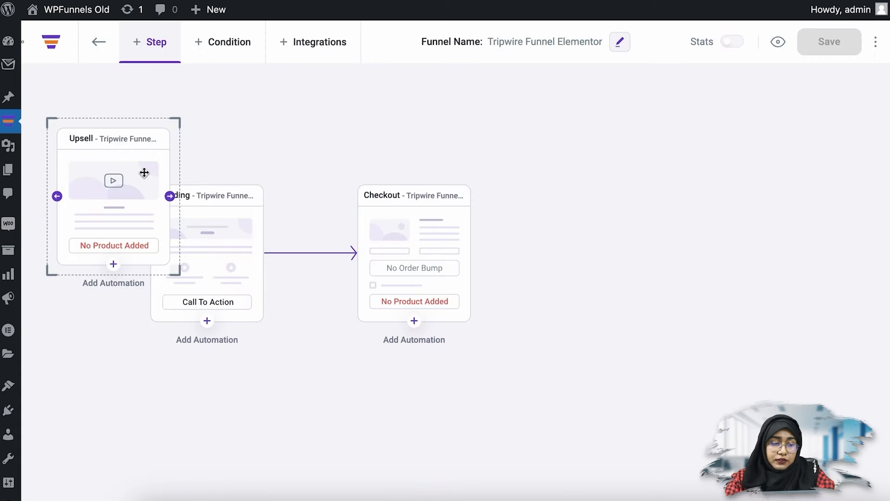
{"action": "left_click_drag", "start_coordinate": [141, 169], "coordinate": [655, 136]}
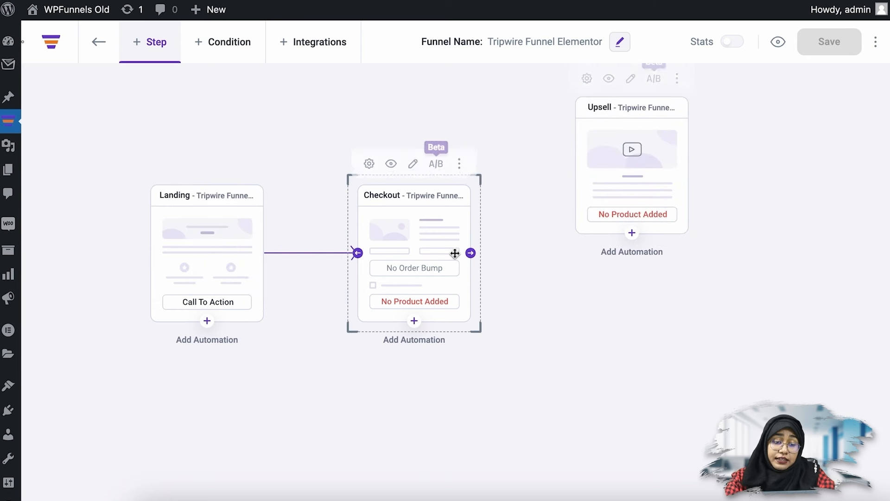
{"action": "left_click_drag", "start_coordinate": [470, 252], "coordinate": [567, 169]}
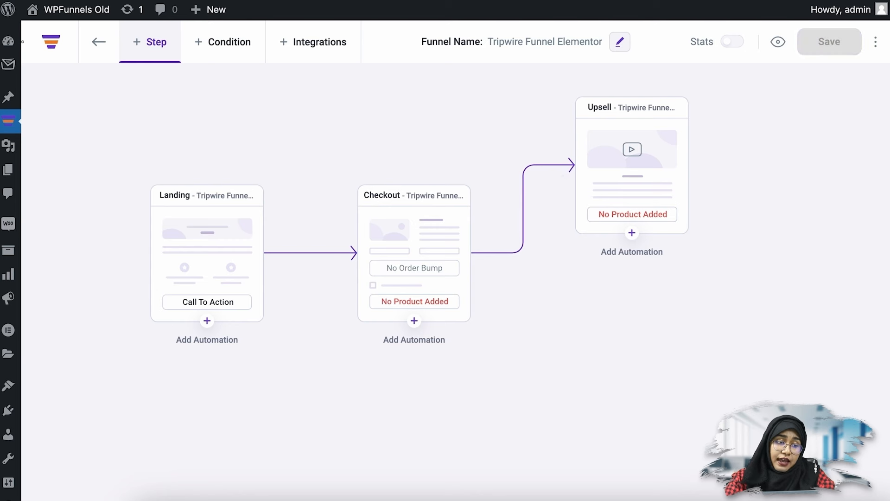
Import the Tripwire Funnel Pro Elementor downsell page, place it beside the Upsell step and connect Upsell to it.
{"action": "left_click", "coordinate": [165, 57]}
{"action": "left_click", "coordinate": [139, 312]}
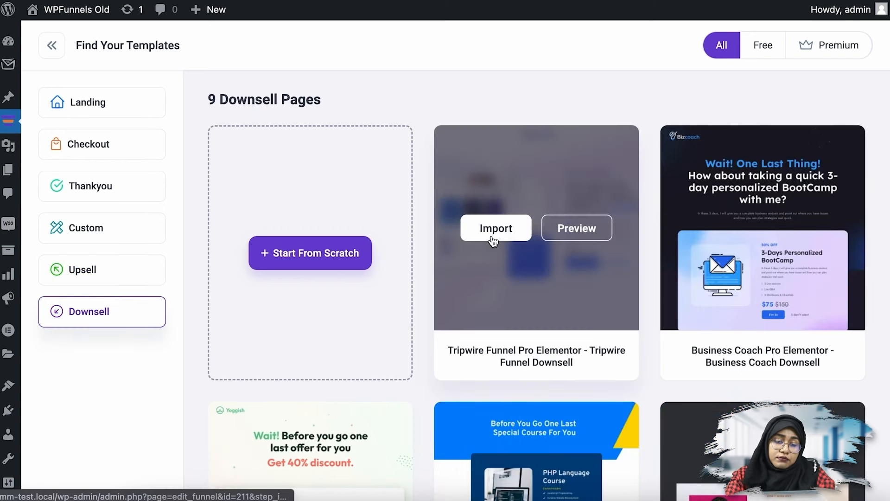
{"action": "left_click", "coordinate": [494, 228]}
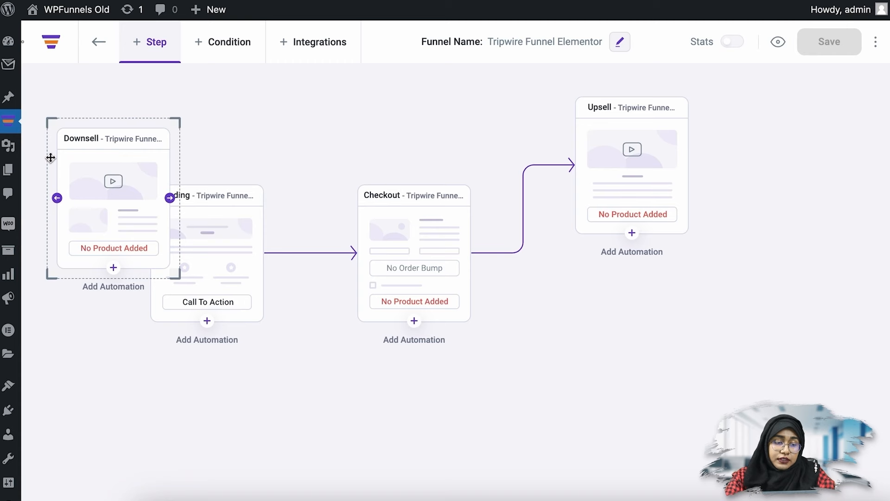
{"action": "left_click_drag", "start_coordinate": [99, 171], "coordinate": [725, 278]}
{"action": "left_click_drag", "start_coordinate": [579, 288], "coordinate": [472, 298]}
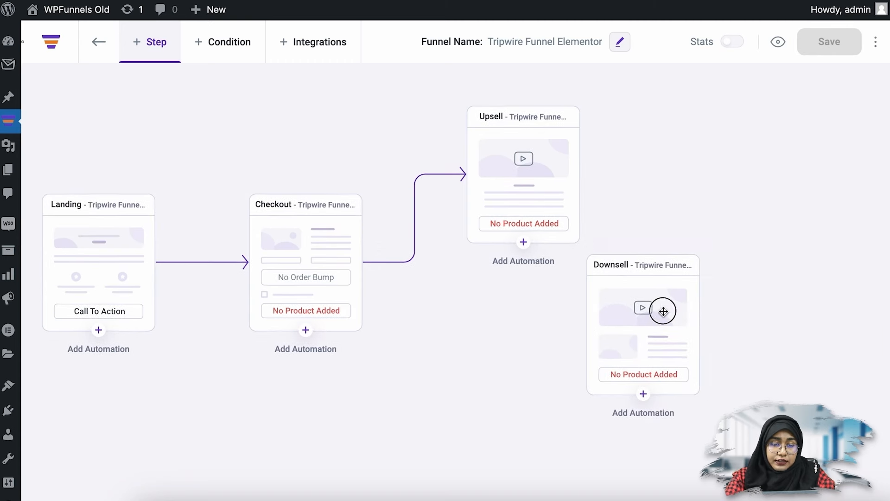
{"action": "left_click_drag", "start_coordinate": [662, 307], "coordinate": [764, 177]}
{"action": "left_click_drag", "start_coordinate": [580, 175], "coordinate": [689, 186]}
{"action": "left_click_drag", "start_coordinate": [774, 210], "coordinate": [743, 216]}
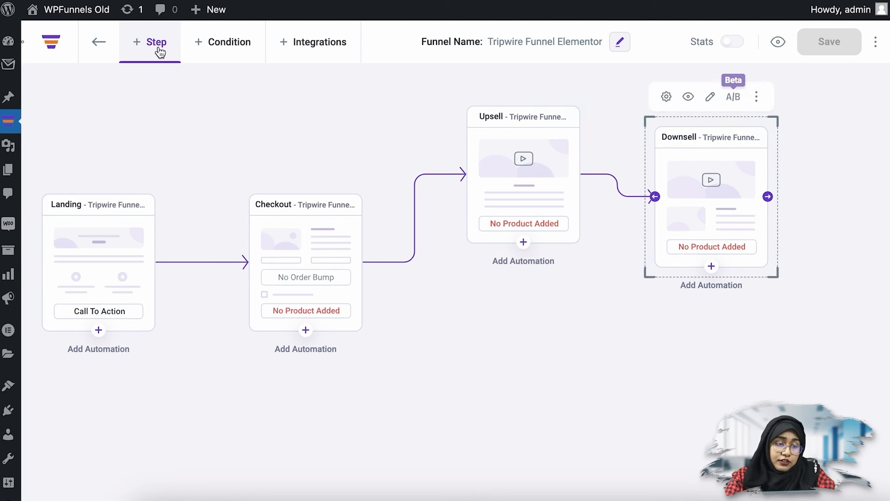
Import the Tripwire Funnel Elementor thank you page, place it below the Downsell step and connect Downsell to it.
{"action": "left_click", "coordinate": [157, 43]}
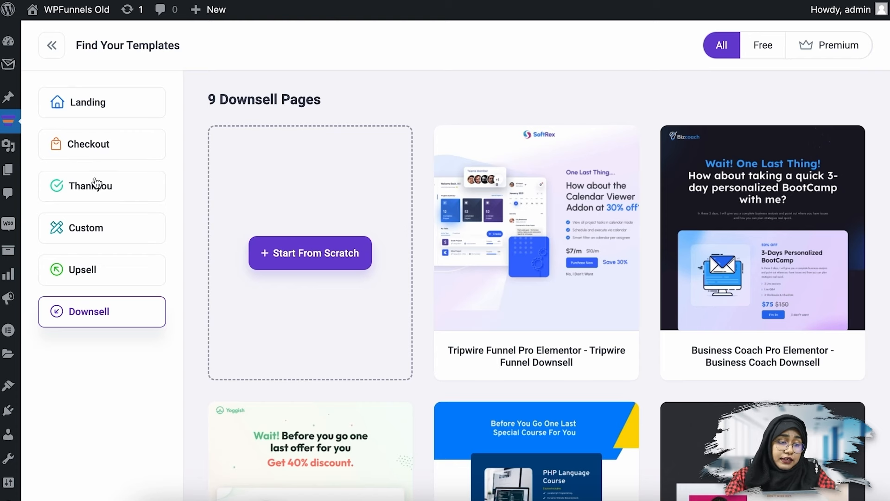
{"action": "left_click", "coordinate": [103, 190]}
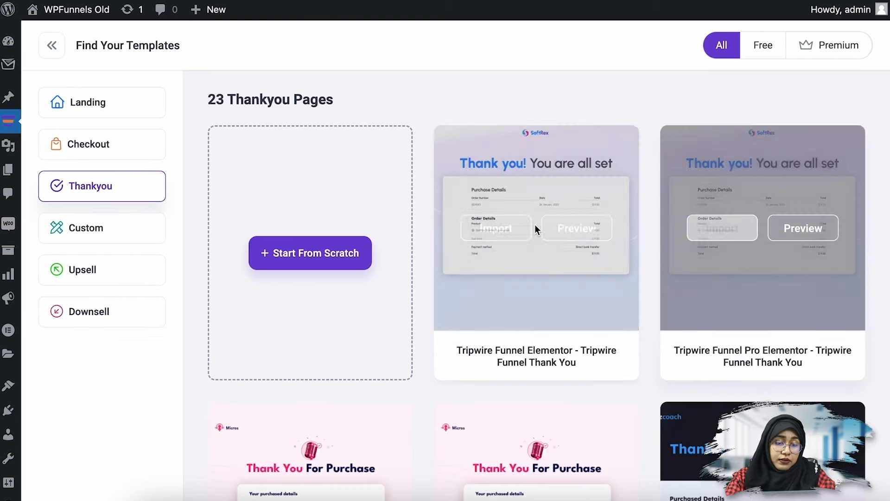
{"action": "left_click", "coordinate": [512, 229]}
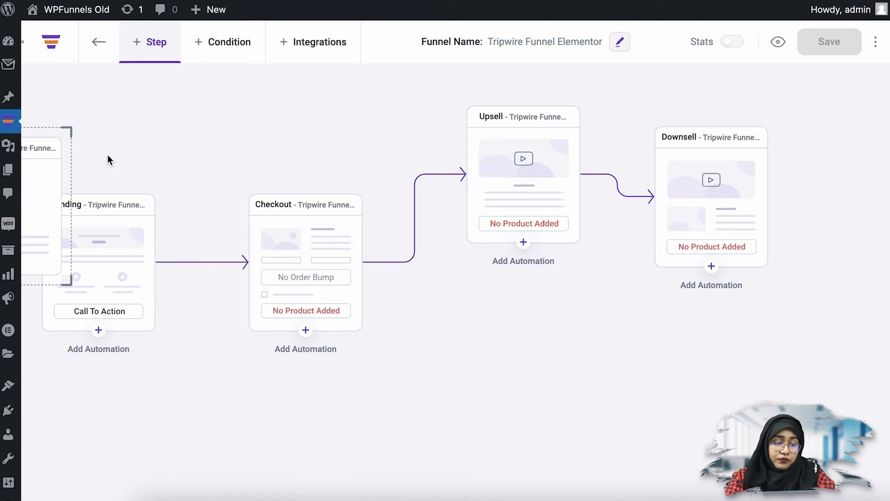
{"action": "left_click_drag", "start_coordinate": [53, 150], "coordinate": [822, 344]}
{"action": "left_click_drag", "start_coordinate": [768, 197], "coordinate": [719, 395]}
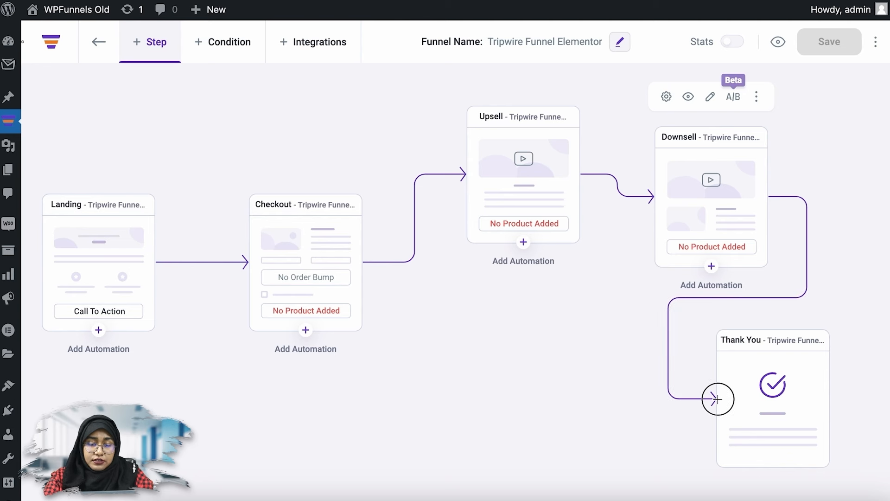
{"action": "left_click_drag", "start_coordinate": [429, 354], "coordinate": [460, 350]}
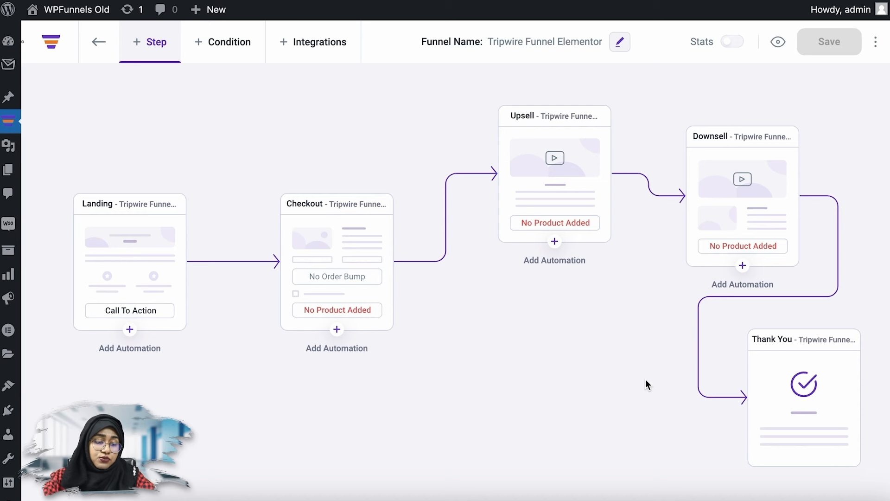
Open the Landing step's name and URL slug options and update them with the existing entries.
{"action": "left_click", "coordinate": [133, 241]}
{"action": "left_click", "coordinate": [284, 239]}
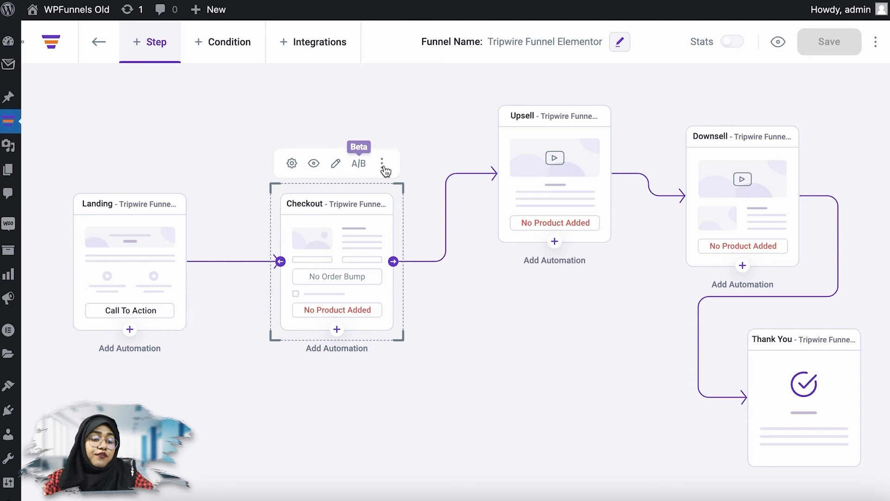
{"action": "left_click", "coordinate": [144, 203]}
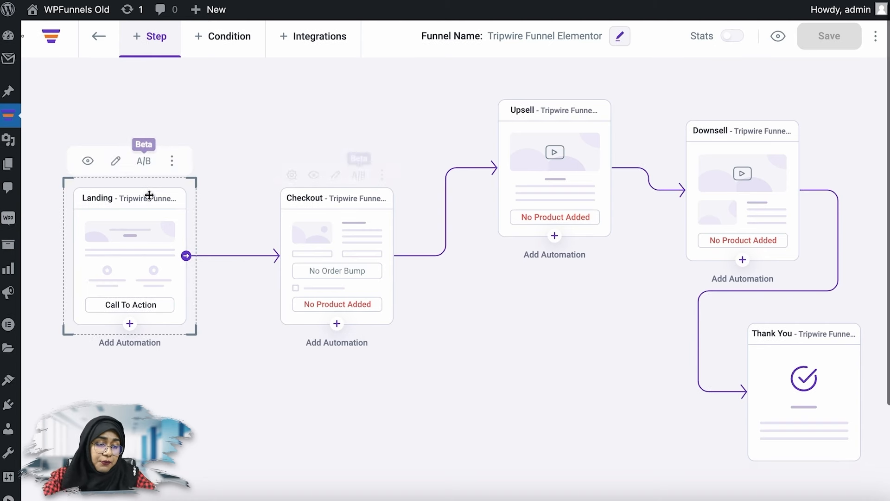
{"action": "left_click", "coordinate": [174, 158]}
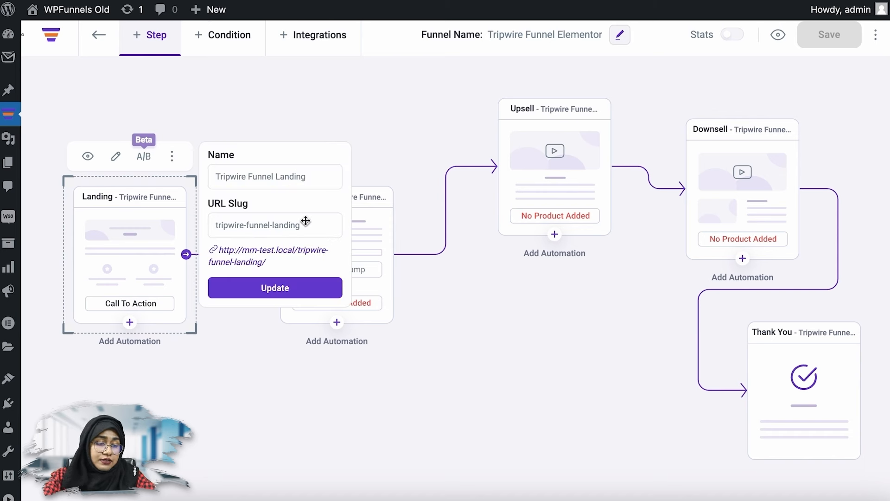
{"action": "left_click", "coordinate": [143, 250]}
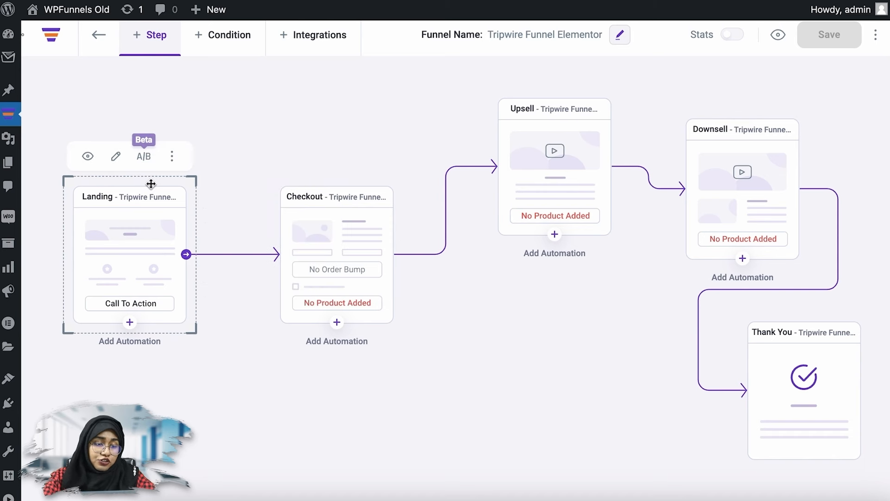
{"action": "left_click", "coordinate": [174, 158]}
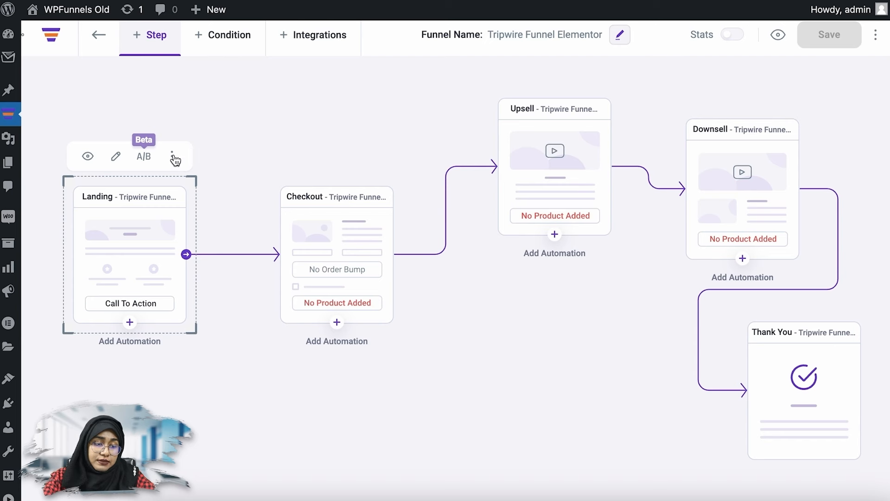
{"action": "left_click", "coordinate": [174, 157]}
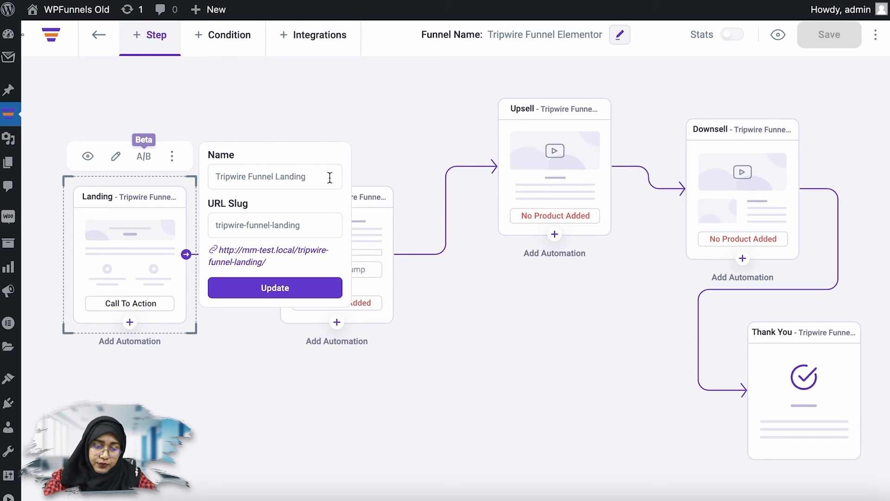
{"action": "left_click", "coordinate": [287, 288]}
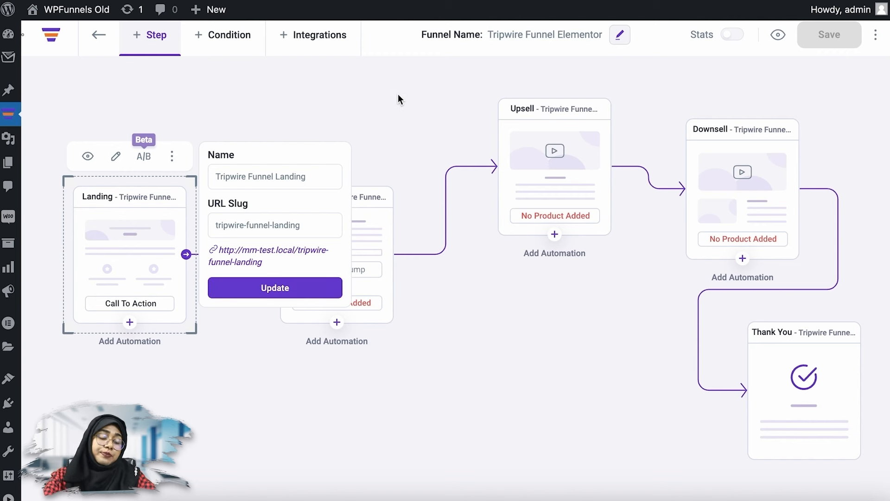
{"action": "left_click", "coordinate": [396, 108]}
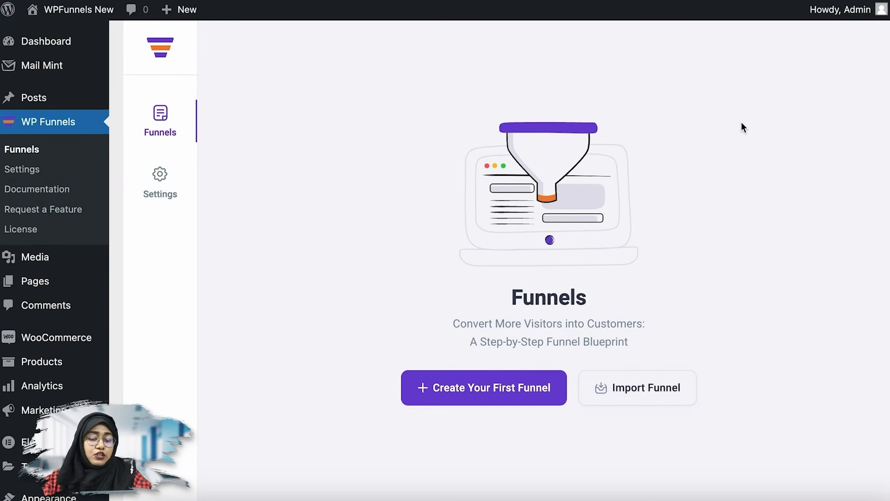
On the WPFunnels New site, create the first funnel by importing the Tripwire Funnel Elementor template.
{"action": "left_click", "coordinate": [443, 402]}
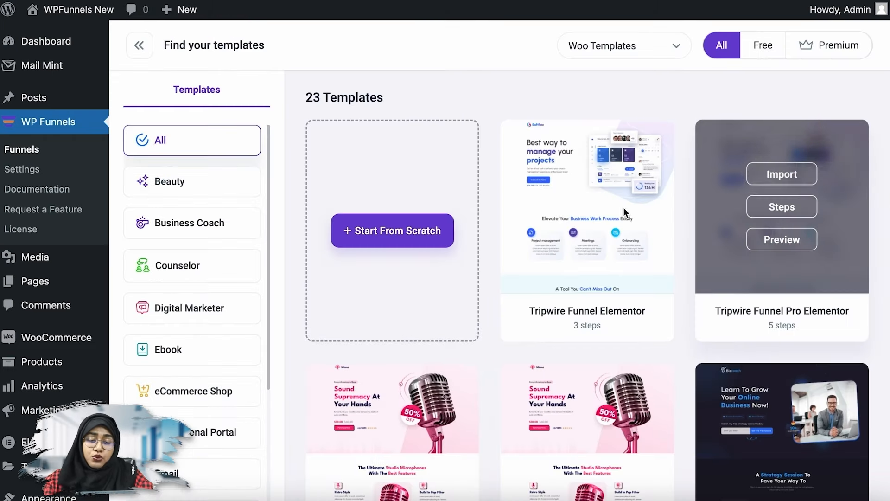
{"action": "mouse_move", "coordinate": [599, 215]}
{"action": "left_click", "coordinate": [615, 180]}
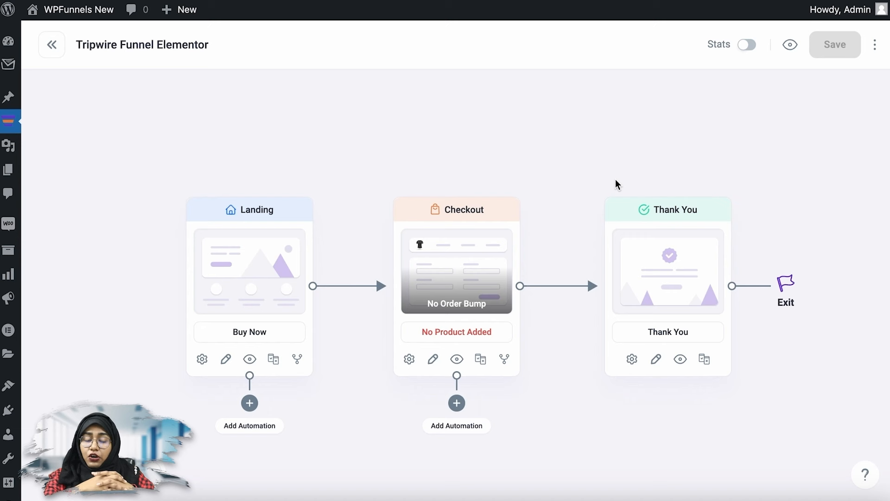
Review the Landing step's title and URL slug settings, close them and open the Checkout step's settings.
{"action": "left_click_drag", "start_coordinate": [616, 179], "coordinate": [589, 127]}
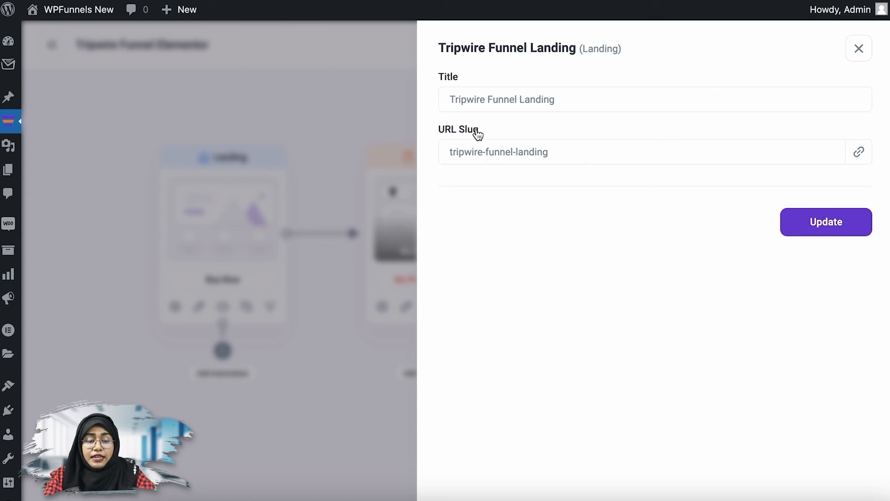
{"action": "left_click", "coordinate": [858, 49]}
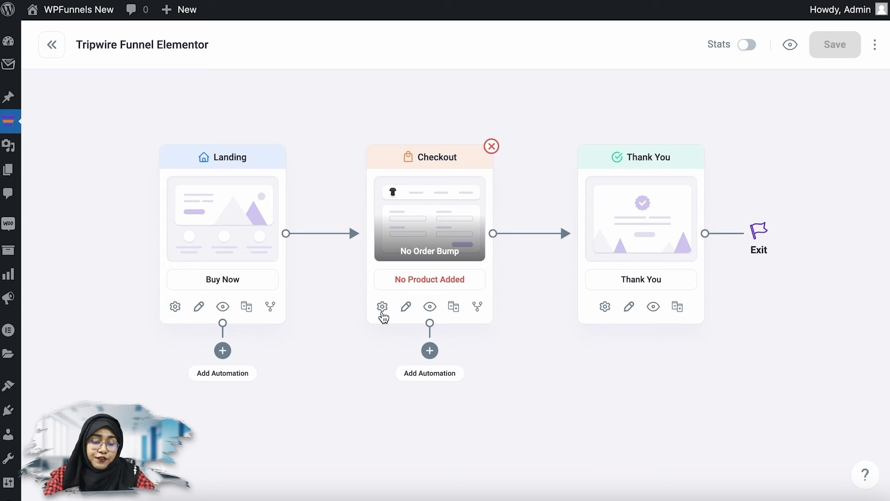
{"action": "left_click", "coordinate": [382, 307]}
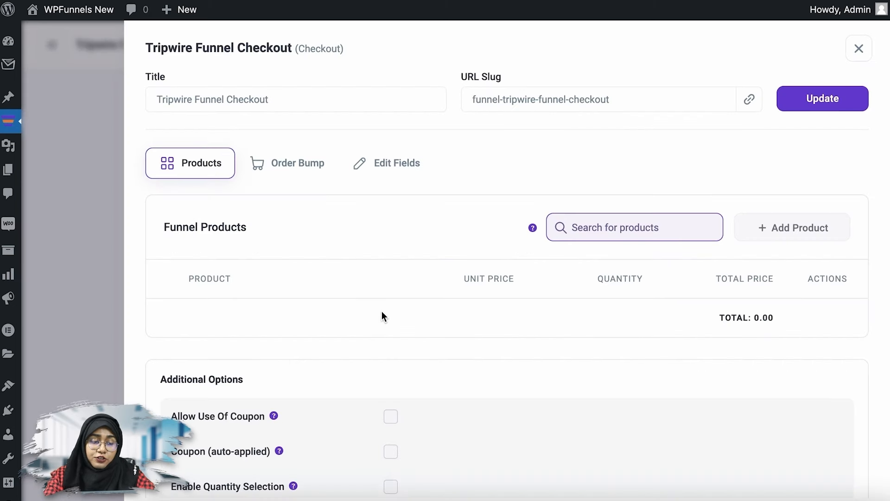
Review the Checkout step's title, URL slug, product and additional options, and close its settings.
{"action": "left_click_drag", "start_coordinate": [143, 71], "coordinate": [541, 71]}
{"action": "left_click", "coordinate": [542, 70]}
{"action": "scroll", "coordinate": [423, 182], "scroll_direction": "down", "scroll_amount": 2}
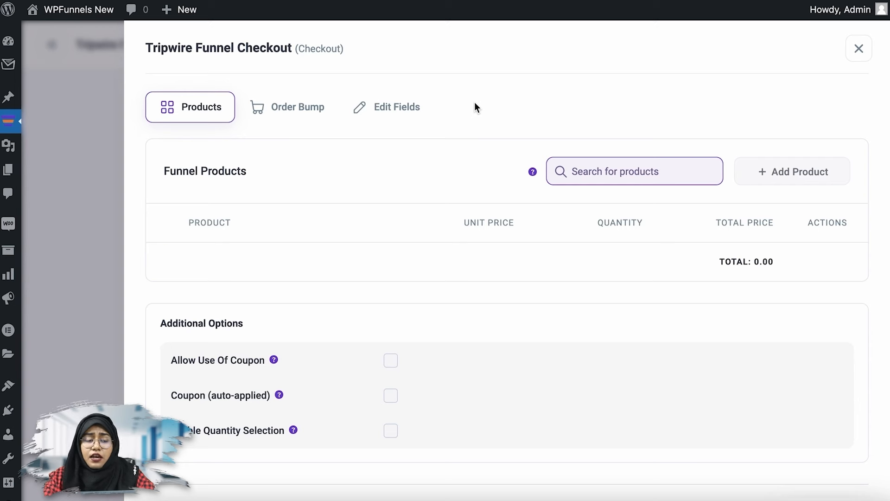
{"action": "scroll", "coordinate": [474, 106], "scroll_direction": "up", "scroll_amount": 2}
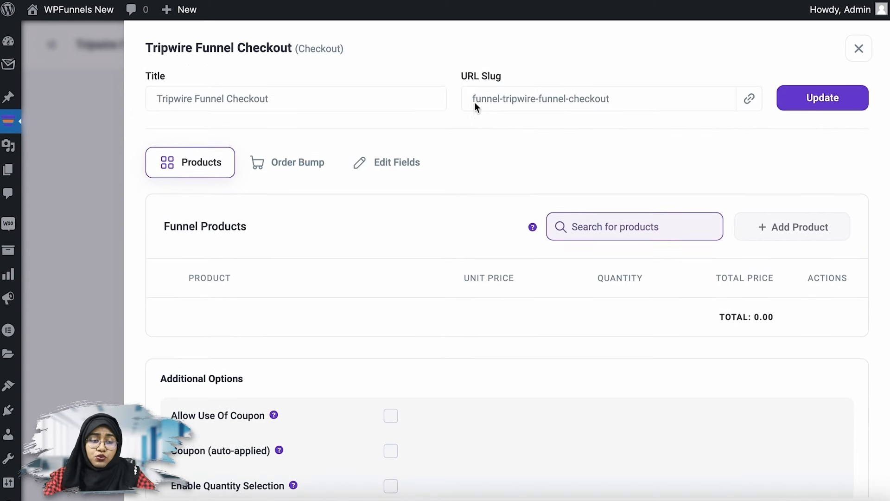
{"action": "left_click", "coordinate": [859, 49]}
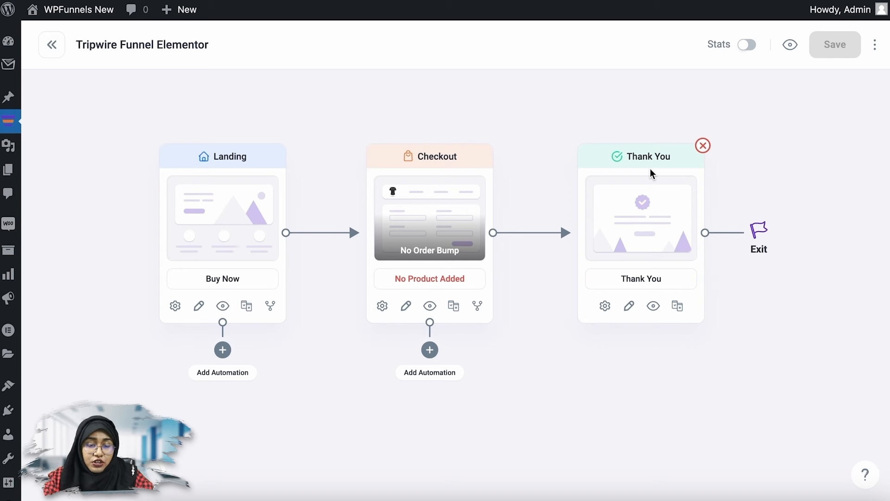
Delete the Thank You step and import the Tripwire Funnel Pro Elementor upsell page after Checkout in its place.
{"action": "left_click", "coordinate": [703, 145]}
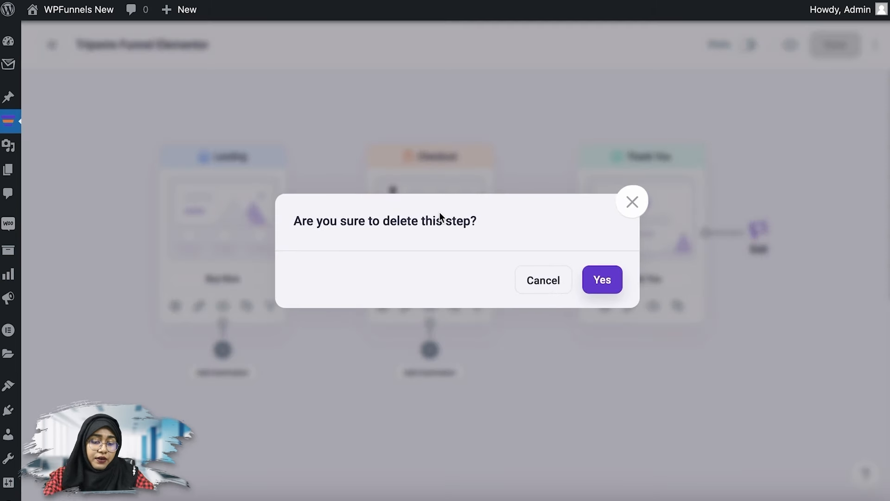
{"action": "left_click", "coordinate": [593, 280]}
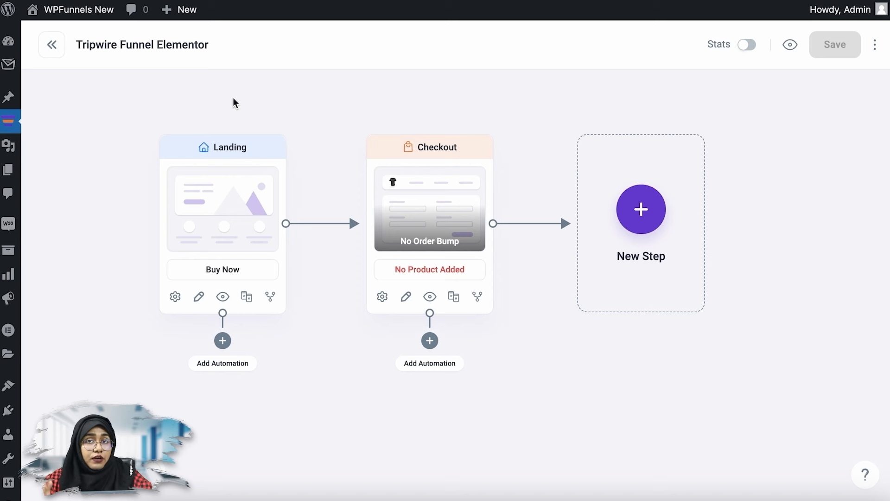
{"action": "left_click", "coordinate": [650, 223]}
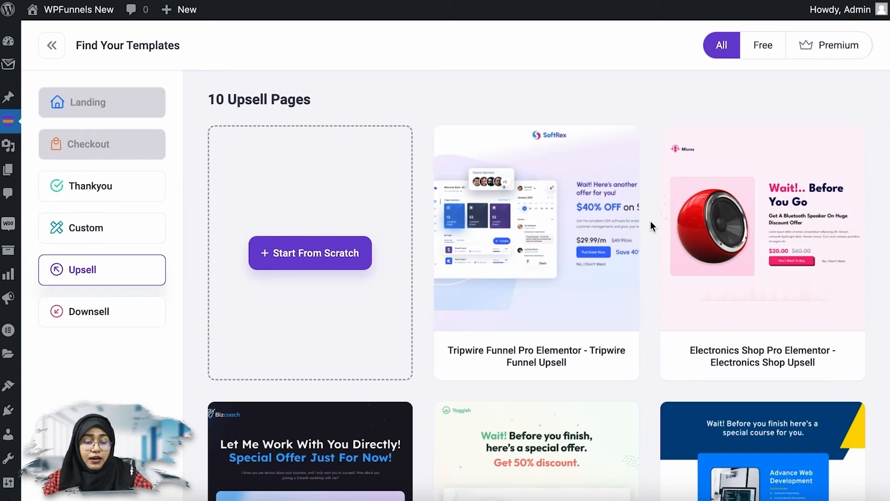
{"action": "left_click", "coordinate": [496, 229]}
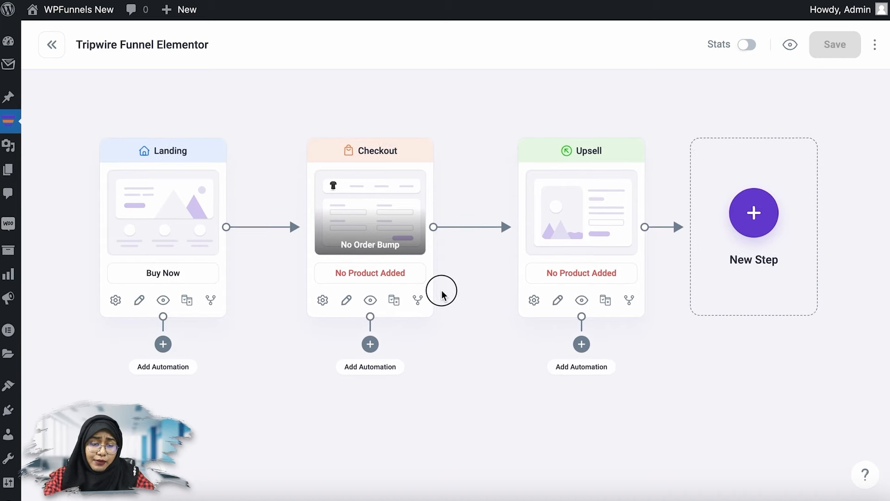
Add a step after Upsell by importing the first available downsell page template.
{"action": "left_click_drag", "start_coordinate": [441, 294], "coordinate": [419, 297]}
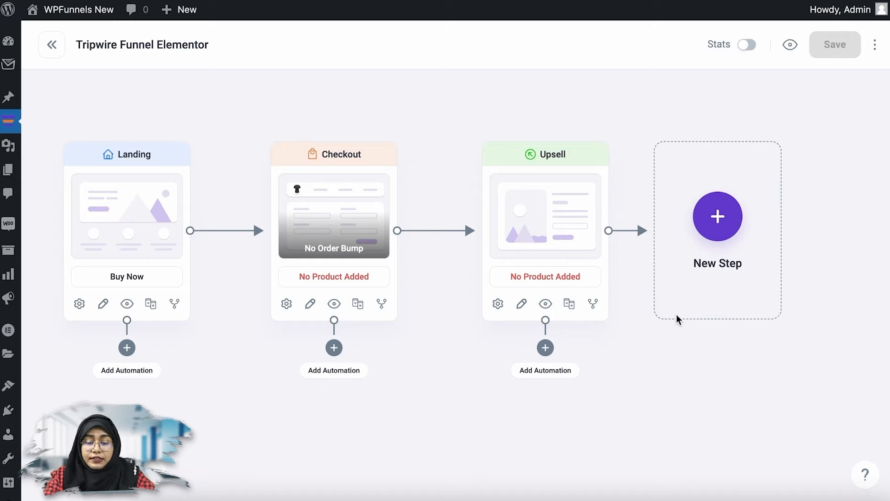
{"action": "left_click", "coordinate": [717, 217]}
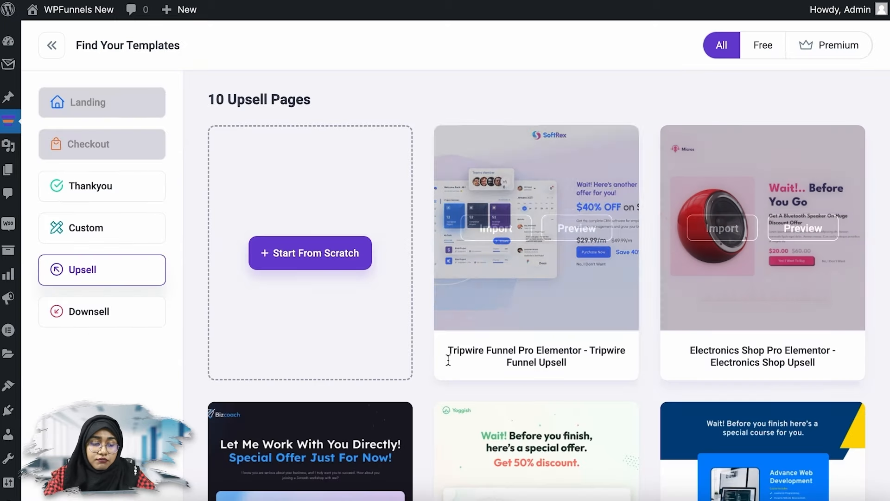
{"action": "scroll", "coordinate": [573, 278], "scroll_direction": "down", "scroll_amount": 3}
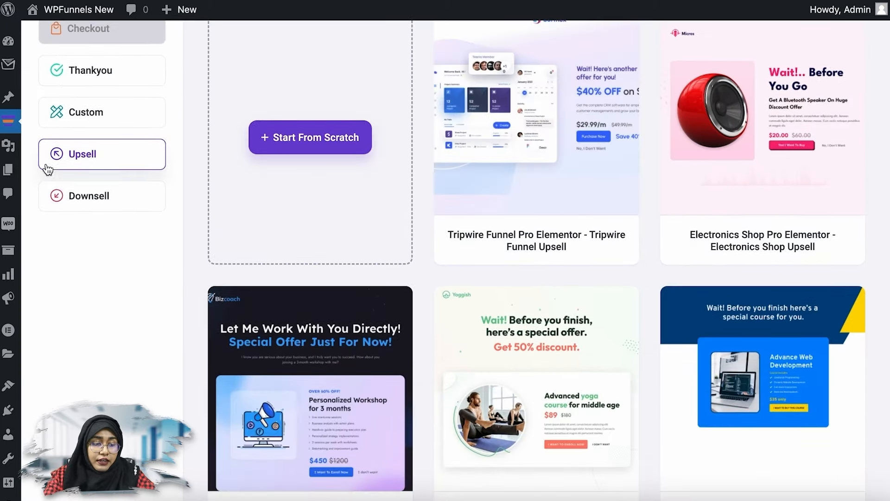
{"action": "left_click", "coordinate": [88, 202]}
{"action": "scroll", "coordinate": [436, 267], "scroll_direction": "down", "scroll_amount": 1}
{"action": "scroll", "coordinate": [495, 204], "scroll_direction": "up", "scroll_amount": 4}
{"action": "left_click", "coordinate": [503, 227]}
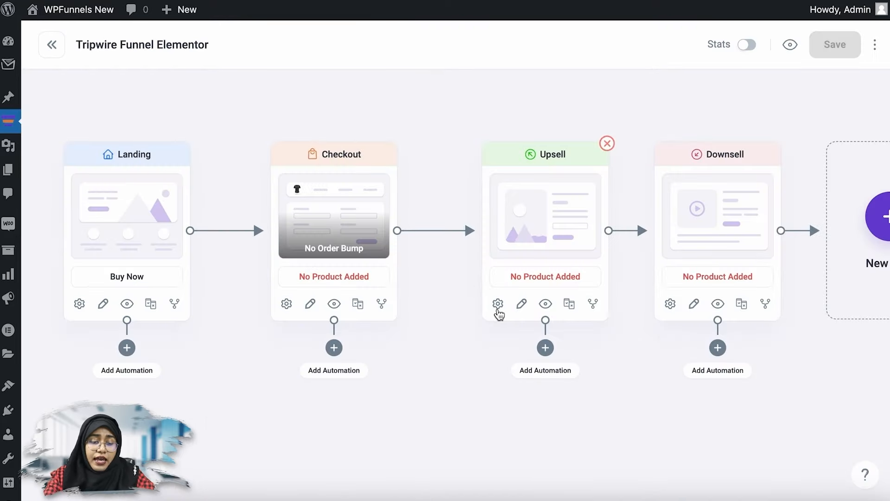
Import the Tripwire Funnel Elementor thank you page after Downsell and shift the Upsell step slightly lower than its neighbours.
{"action": "left_click_drag", "start_coordinate": [635, 345], "coordinate": [549, 352]}
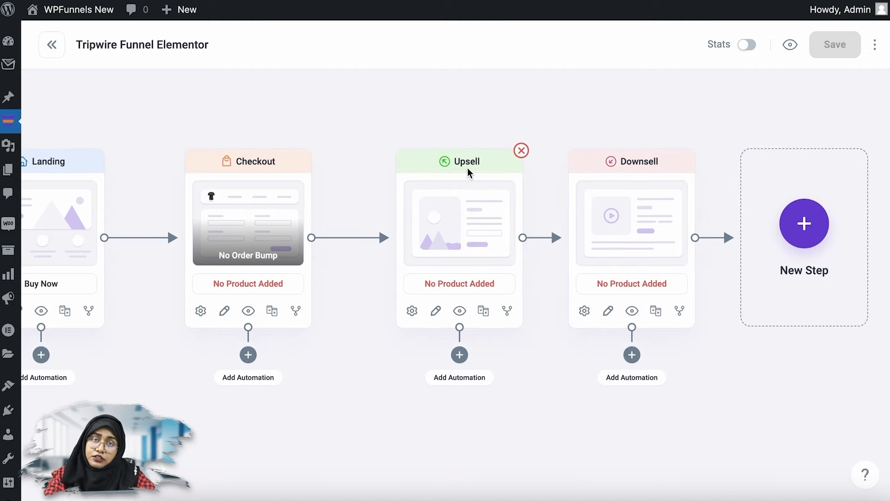
{"action": "left_click", "coordinate": [804, 224]}
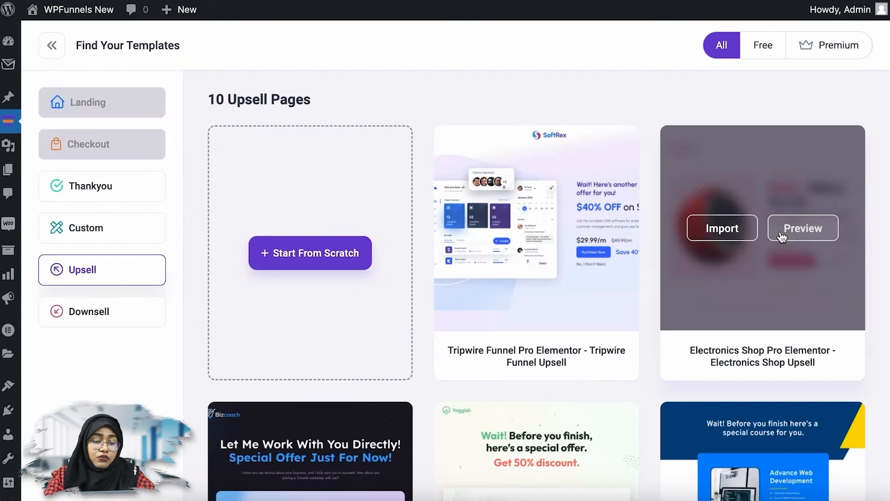
{"action": "left_click", "coordinate": [118, 190]}
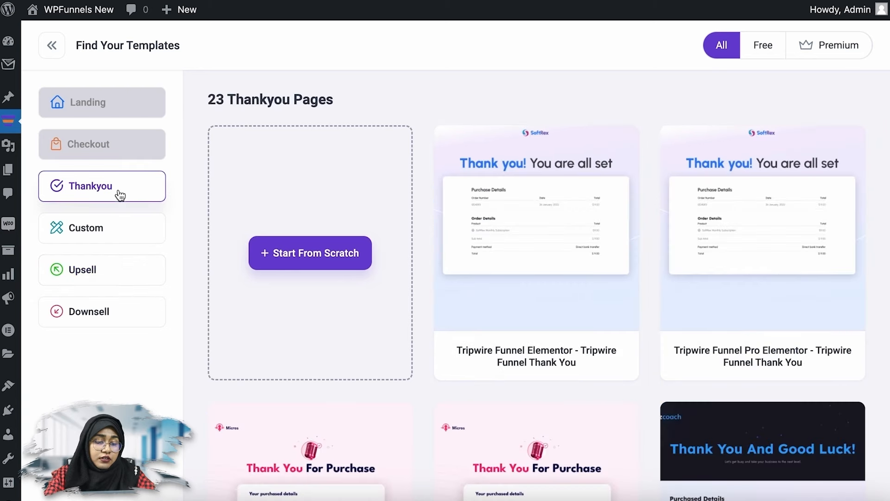
{"action": "left_click", "coordinate": [487, 227]}
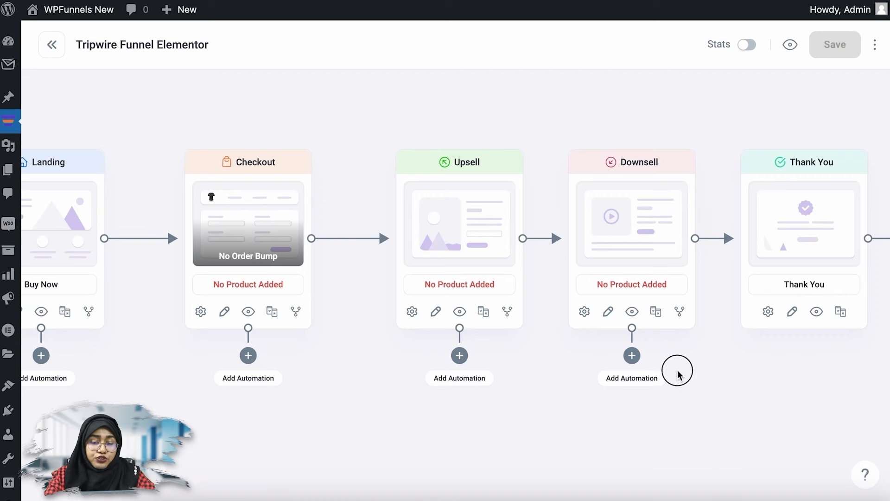
{"action": "left_click_drag", "start_coordinate": [490, 378], "coordinate": [506, 400]}
{"action": "left_click_drag", "start_coordinate": [562, 109], "coordinate": [600, 106]}
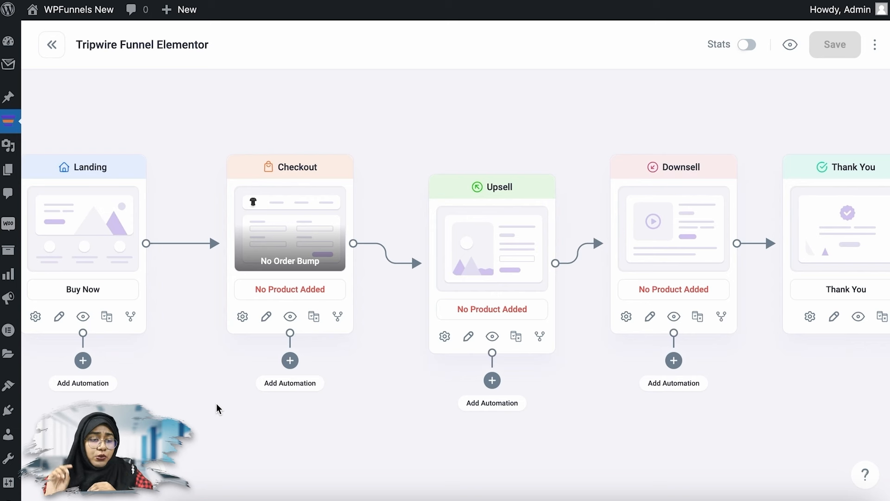
Turn on the step statistics on the new canvas and on the WPFunnels Old canvas for comparison.
{"action": "left_click", "coordinate": [747, 46]}
{"action": "left_click_drag", "start_coordinate": [503, 133], "coordinate": [569, 96]}
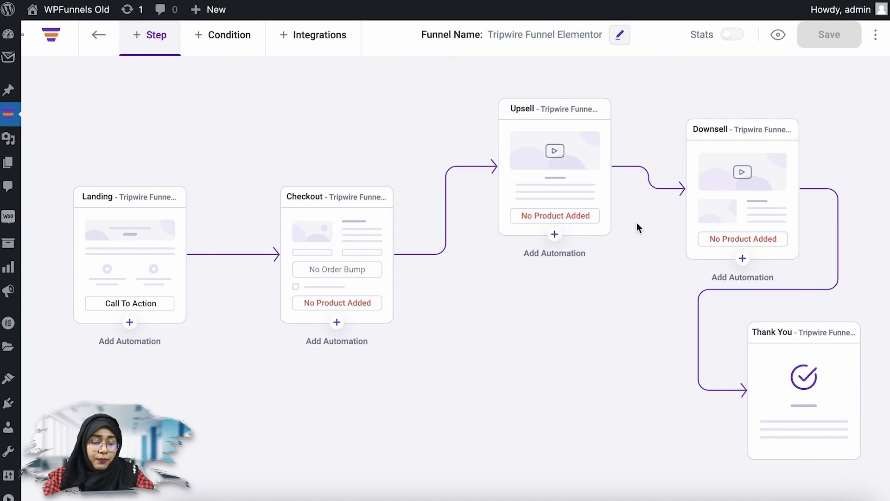
{"action": "left_click", "coordinate": [732, 35]}
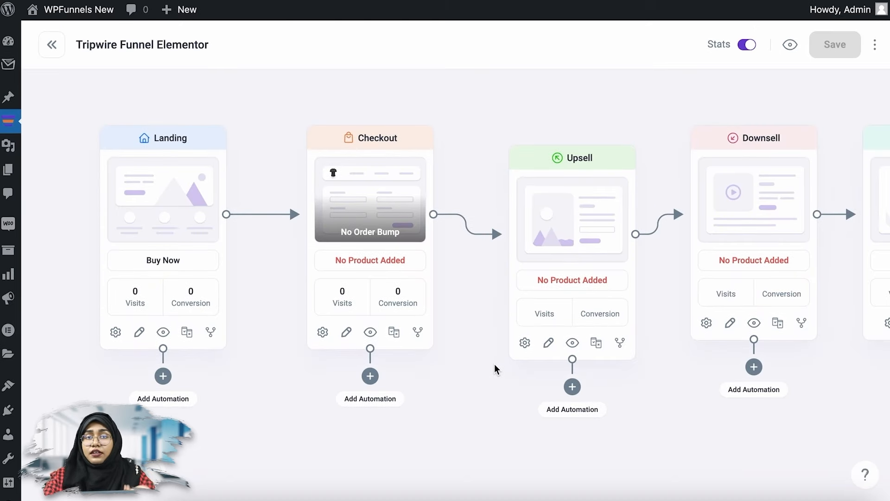
On the WPFunnels New site, open the funnel's Analytics page and review its weekly sales and conversion sections.
{"action": "left_click", "coordinate": [875, 45]}
{"action": "left_click", "coordinate": [852, 106]}
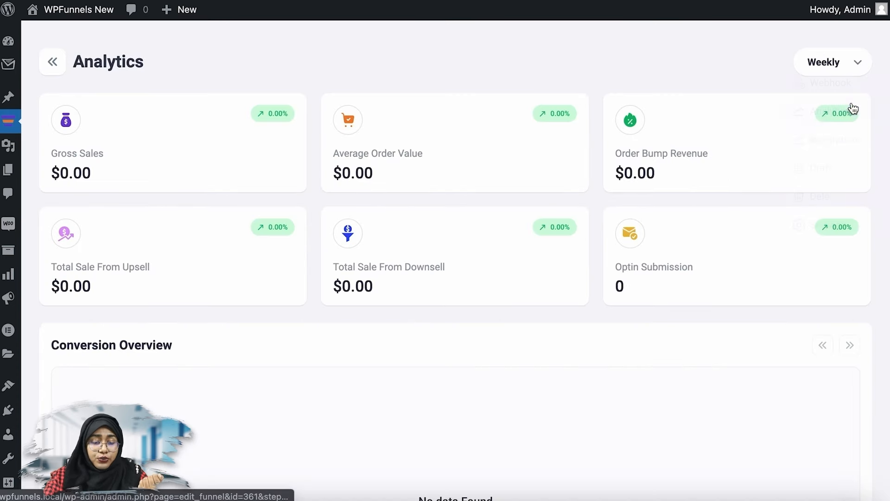
{"action": "scroll", "coordinate": [500, 277], "scroll_direction": "down", "scroll_amount": 10}
{"action": "scroll", "coordinate": [500, 277], "scroll_direction": "up", "scroll_amount": 10}
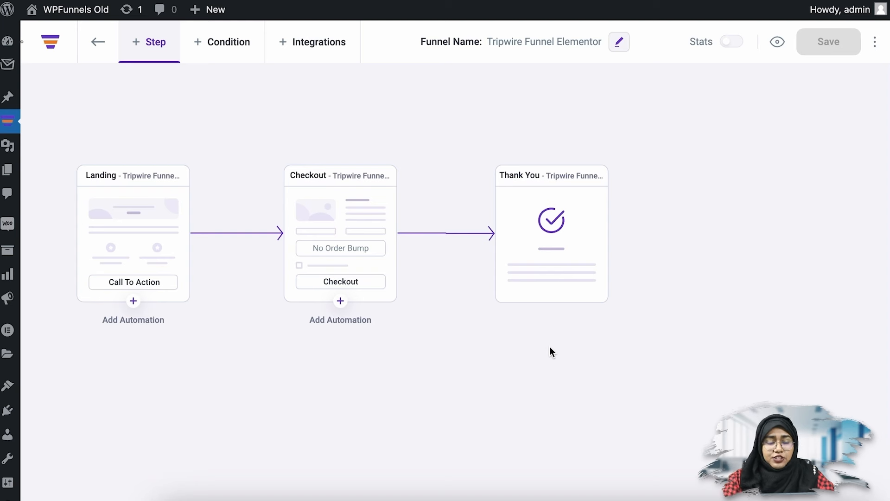
{"action": "left_click", "coordinate": [540, 214]}
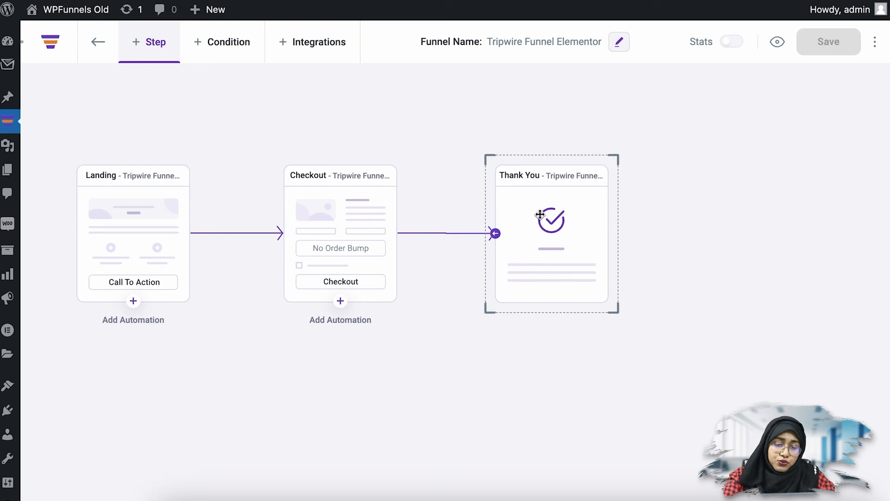
{"action": "left_click", "coordinate": [607, 165]}
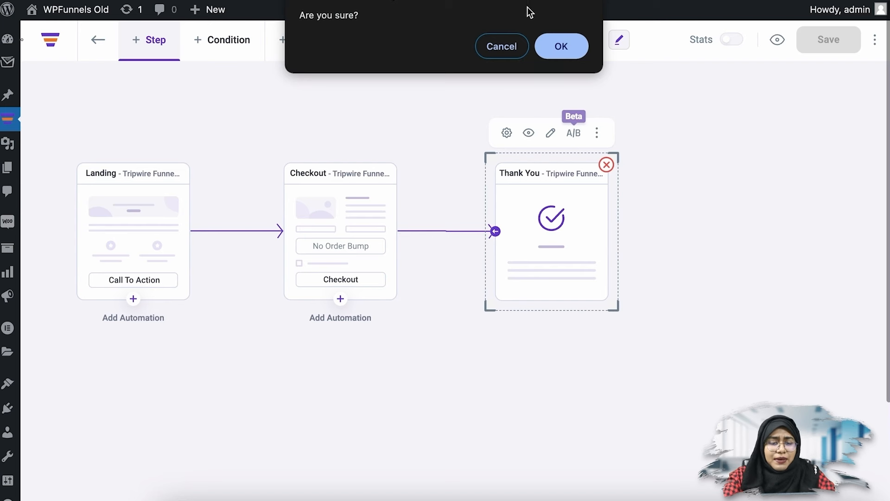
{"action": "left_click", "coordinate": [501, 51]}
Move the Thank You step lower and farther from Checkout, and connect Checkout to a new condition placed above it.
{"action": "left_click", "coordinate": [572, 233]}
{"action": "left_click_drag", "start_coordinate": [677, 371], "coordinate": [677, 371]}
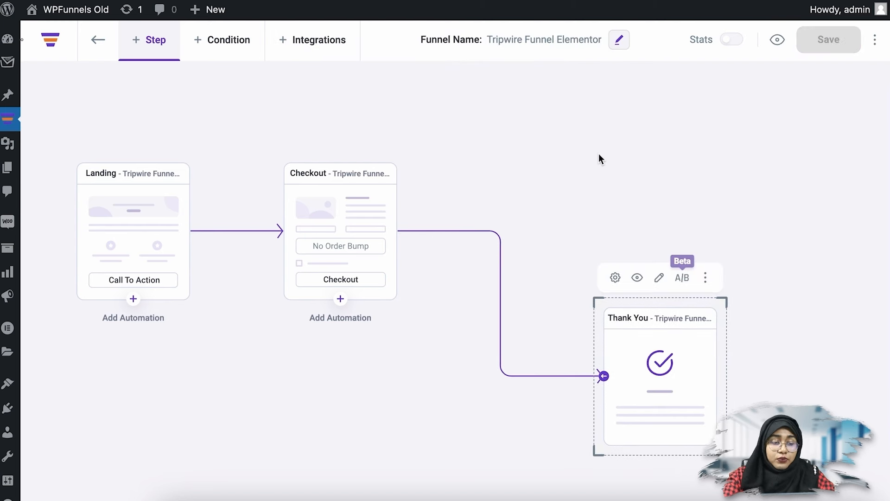
{"action": "left_click", "coordinate": [229, 51]}
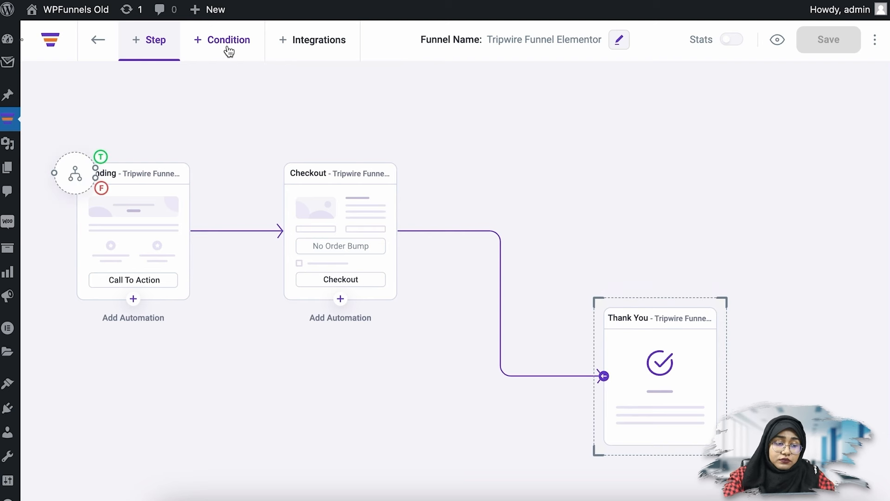
{"action": "left_click_drag", "start_coordinate": [75, 184], "coordinate": [545, 170]}
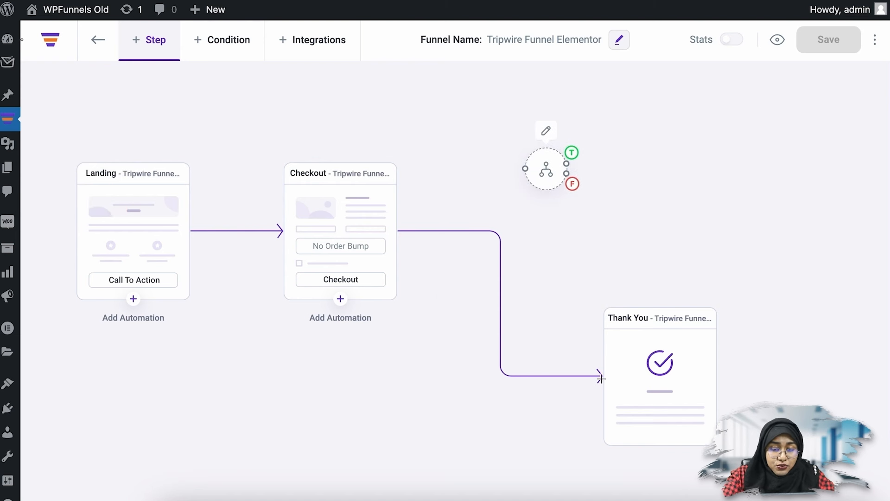
{"action": "left_click_drag", "start_coordinate": [397, 231], "coordinate": [527, 169]}
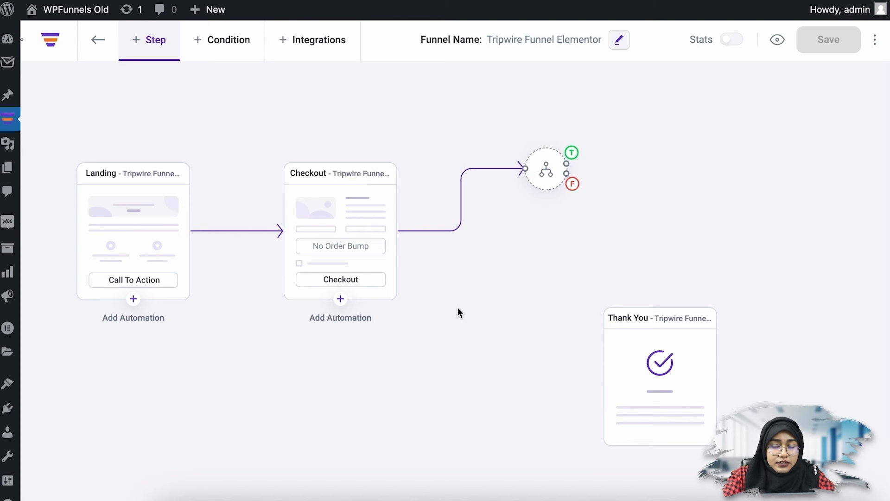
{"action": "left_click_drag", "start_coordinate": [692, 388], "coordinate": [710, 386]}
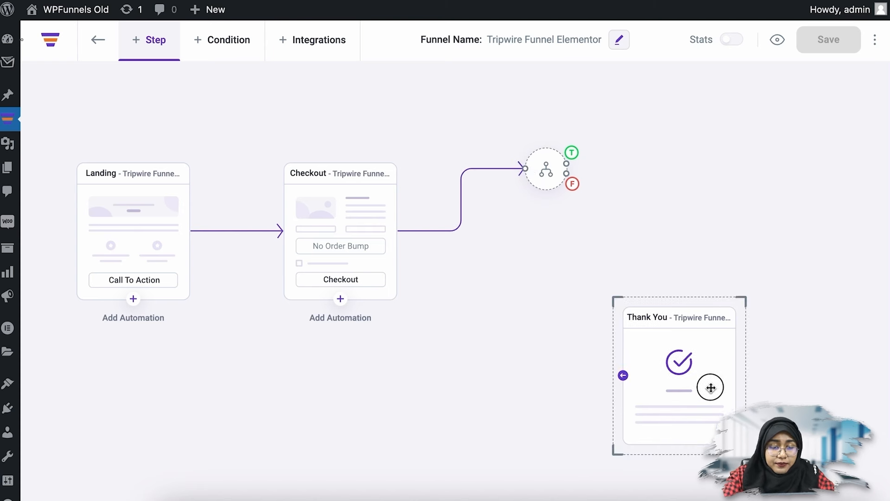
Import the Tripwire Funnel Pro Elementor upsell page, place it beyond the condition and connect the condition's true branch to it.
{"action": "left_click", "coordinate": [165, 52]}
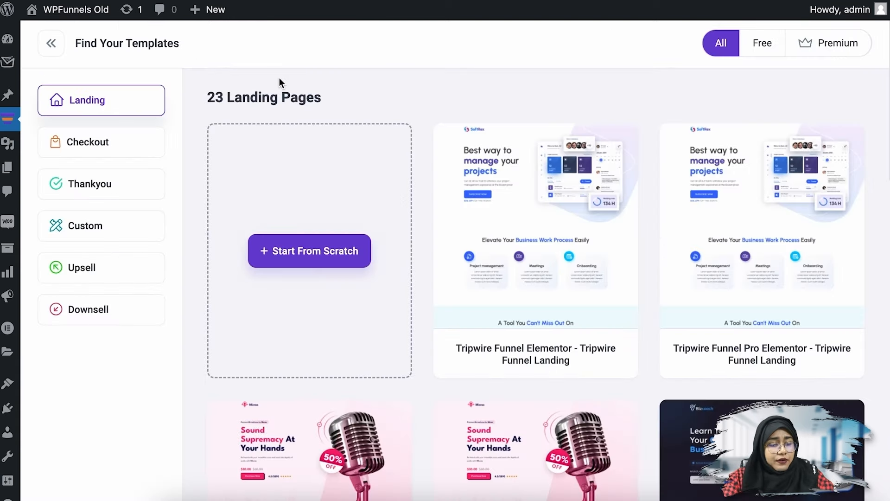
{"action": "left_click", "coordinate": [99, 273]}
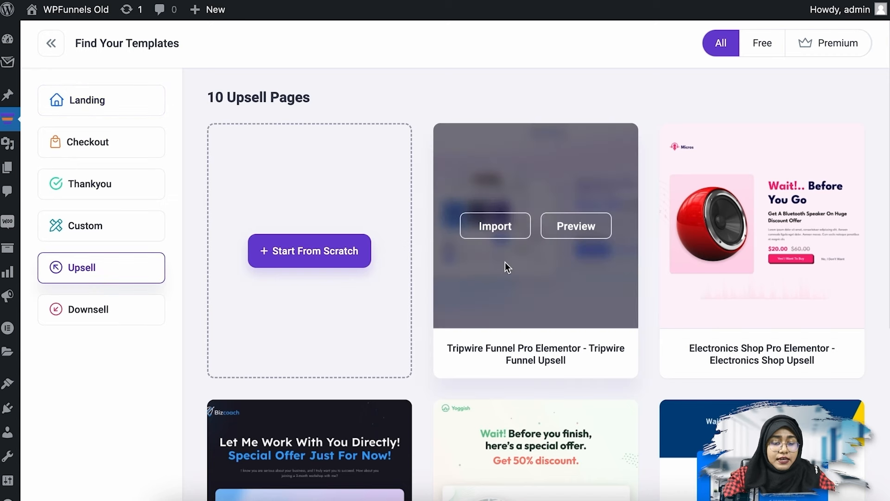
{"action": "left_click", "coordinate": [505, 226]}
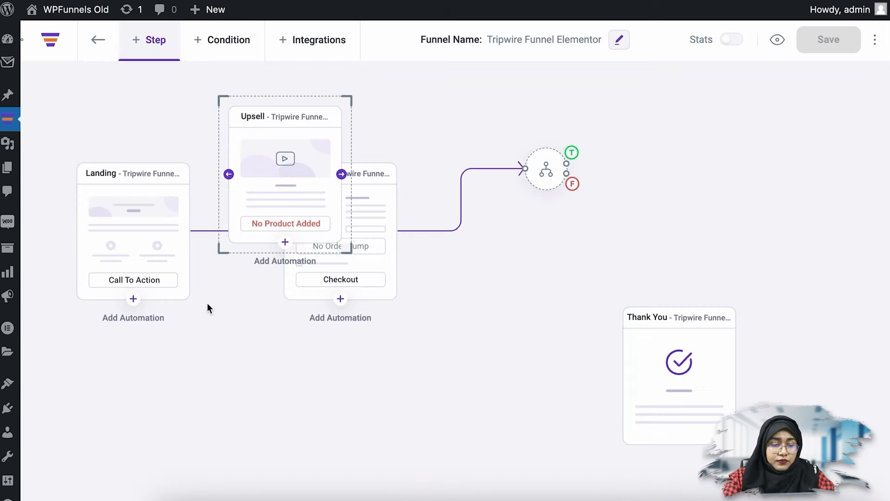
{"action": "left_click_drag", "start_coordinate": [284, 131], "coordinate": [703, 120]}
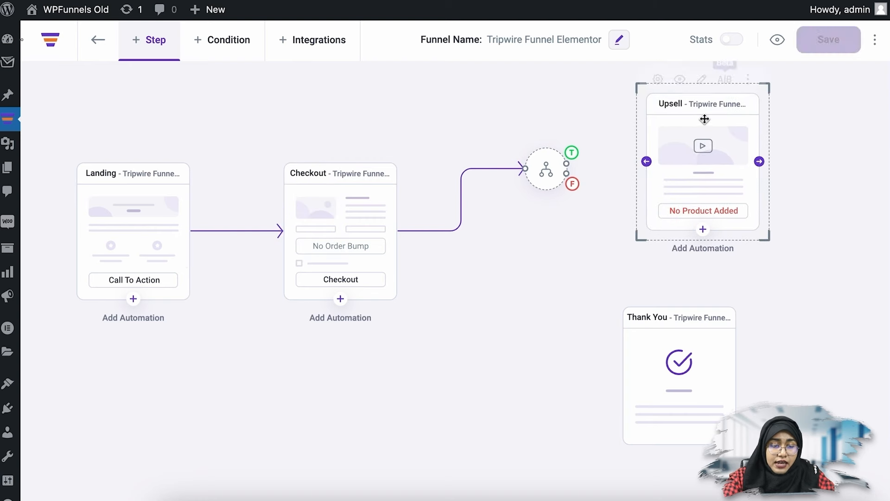
{"action": "left_click", "coordinate": [328, 208]}
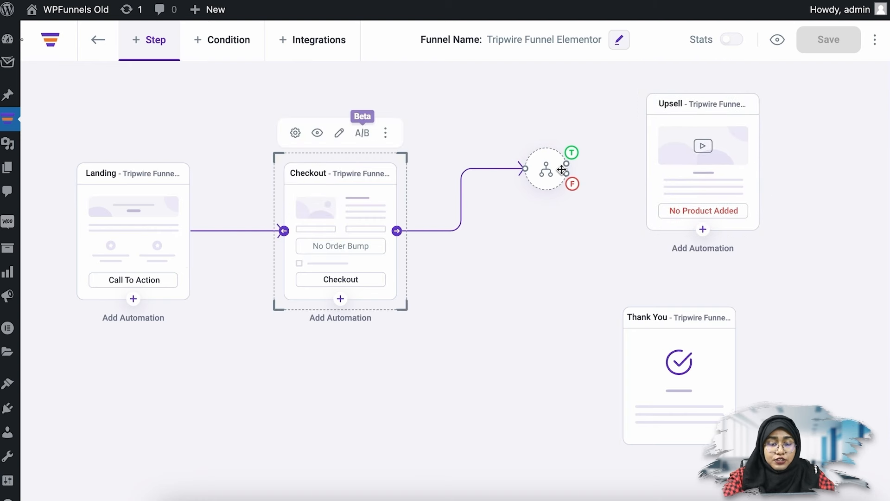
{"action": "left_click_drag", "start_coordinate": [567, 164], "coordinate": [647, 153]}
Edit the condition to add an OR rule with Cart Total Equal (=) $5, save the changes and close the settings.
{"action": "mouse_move", "coordinate": [554, 165]}
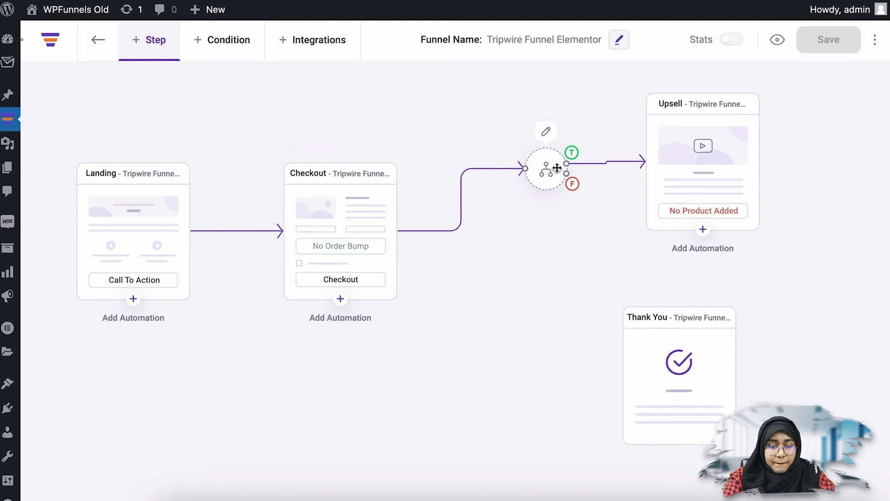
{"action": "left_click", "coordinate": [547, 132]}
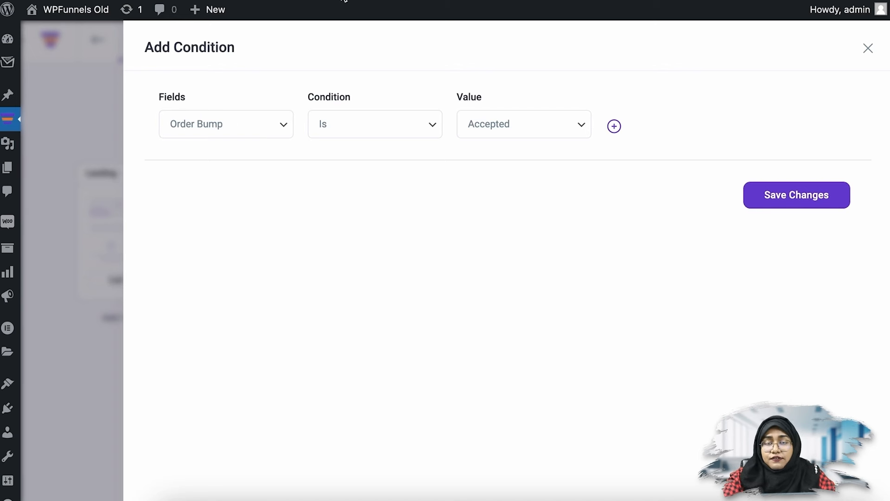
{"action": "left_click", "coordinate": [615, 127]}
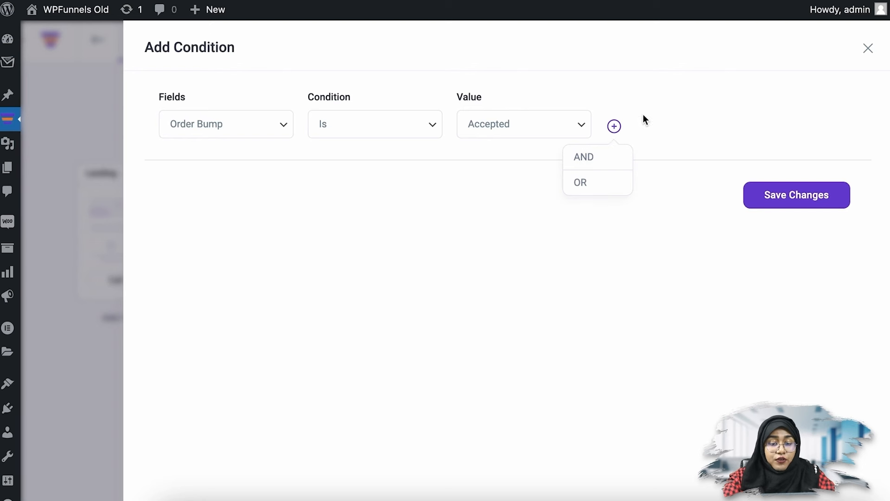
{"action": "left_click", "coordinate": [610, 188]}
{"action": "left_click", "coordinate": [256, 213]}
{"action": "left_click", "coordinate": [256, 226]}
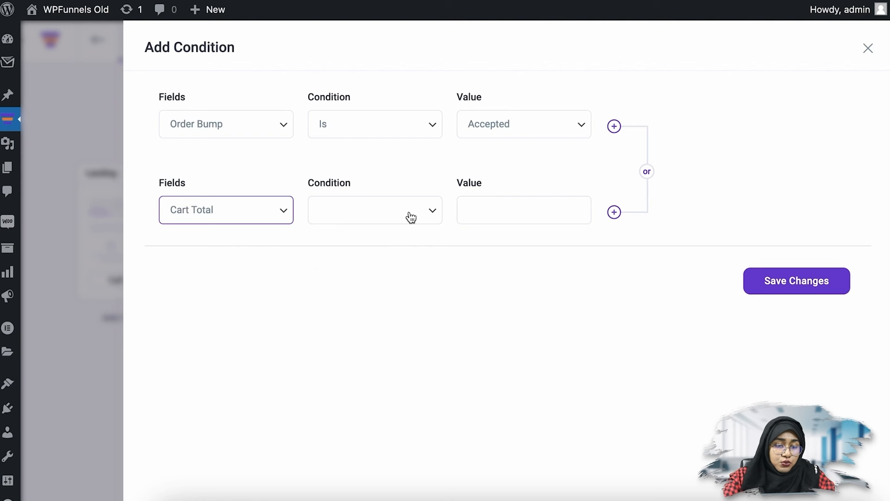
{"action": "left_click", "coordinate": [410, 216]}
{"action": "left_click", "coordinate": [409, 214]}
{"action": "left_click", "coordinate": [532, 205]}
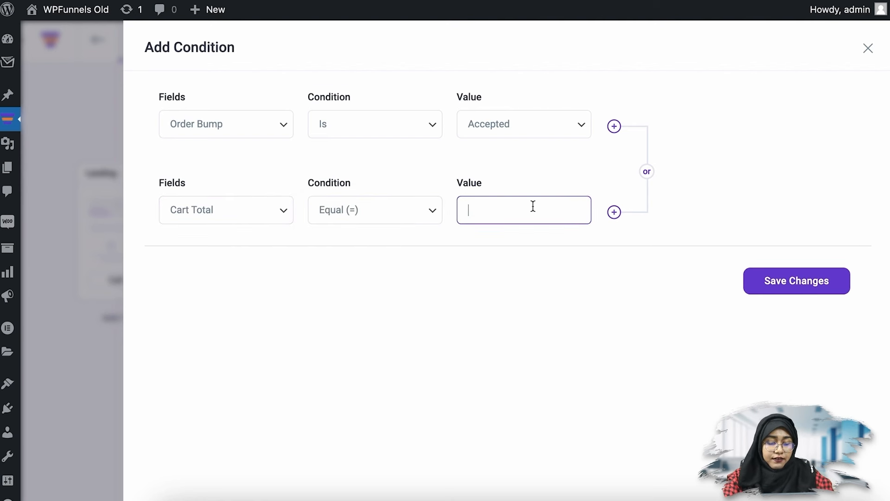
{"action": "left_click", "coordinate": [785, 285]}
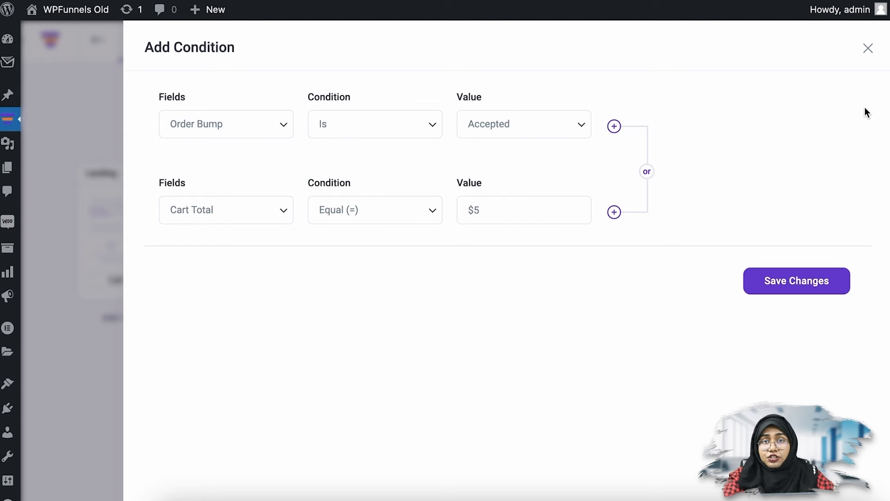
{"action": "left_click", "coordinate": [868, 49]}
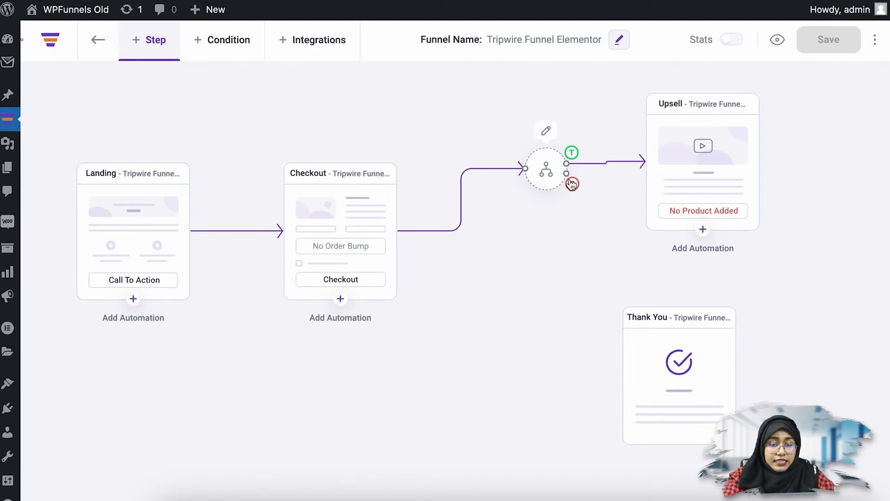
Make room beside the Thank You step, import the Tripwire Funnel Pro Elementor downsell page and place it below the condition.
{"action": "left_click_drag", "start_coordinate": [672, 374], "coordinate": [727, 389]}
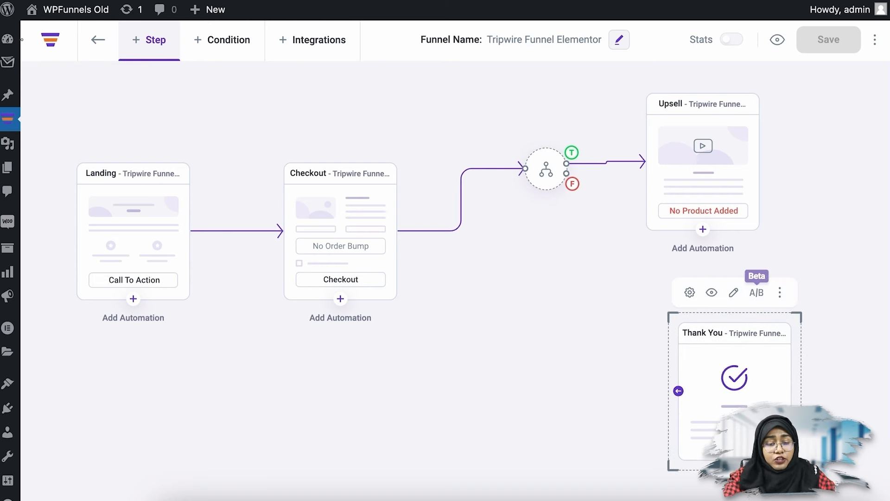
{"action": "left_click", "coordinate": [144, 46]}
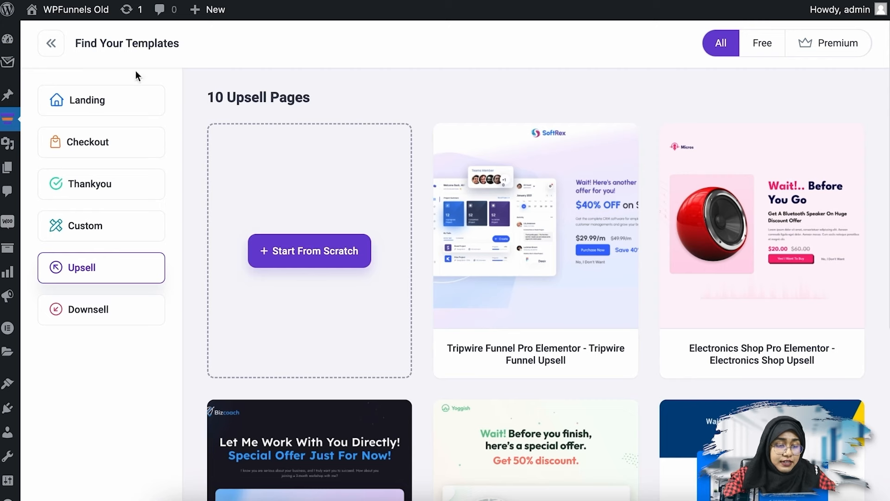
{"action": "left_click", "coordinate": [107, 323]}
{"action": "left_click", "coordinate": [498, 227]}
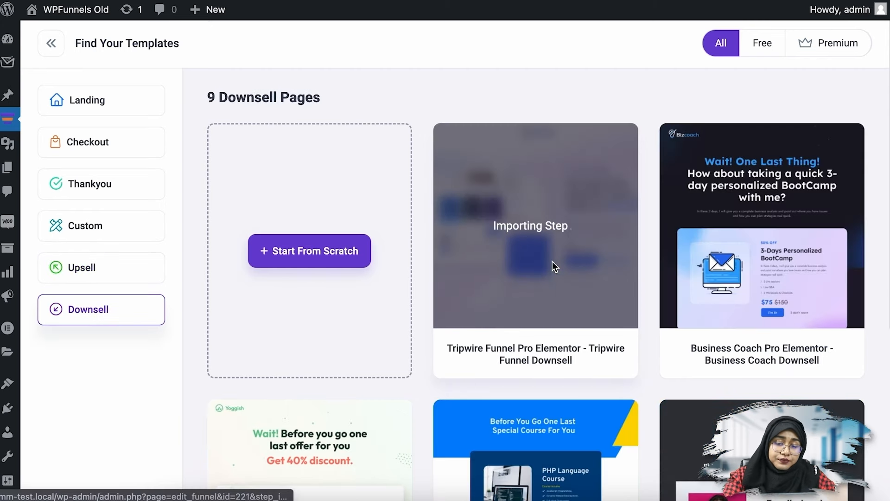
{"action": "left_click_drag", "start_coordinate": [68, 121], "coordinate": [596, 309]}
Connect the condition's false branch to Downsell, move Thank You beneath Upsell and connect Downsell to it.
{"action": "left_click_drag", "start_coordinate": [567, 173], "coordinate": [513, 356]}
{"action": "left_click_drag", "start_coordinate": [754, 387], "coordinate": [812, 335]}
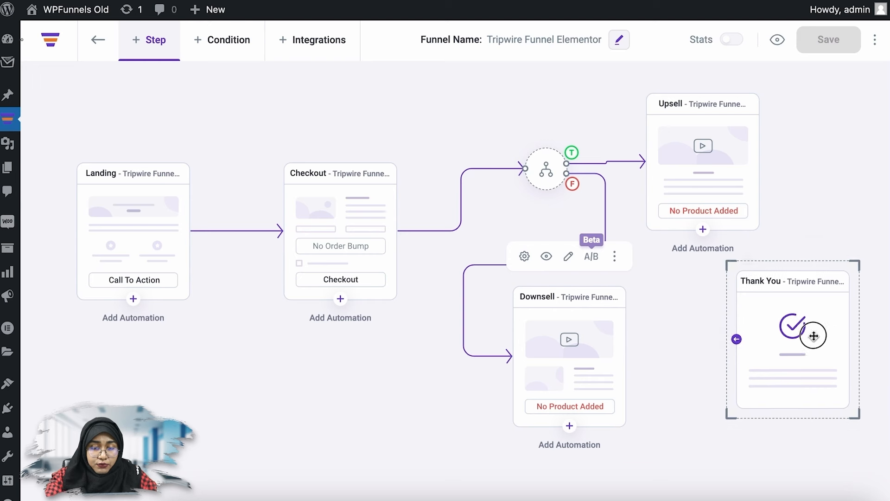
{"action": "left_click_drag", "start_coordinate": [627, 355], "coordinate": [735, 338]}
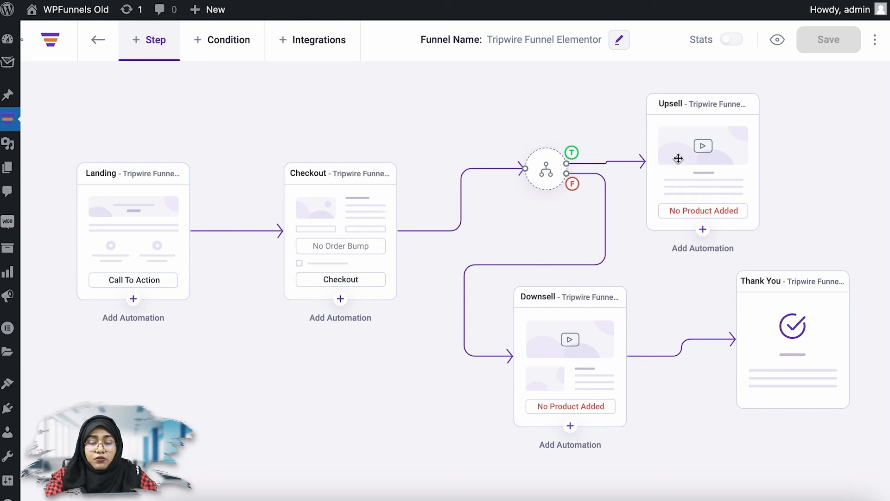
Import a second Tripwire Funnel Thank You page, place it beyond Upsell and connect Upsell to it.
{"action": "left_click", "coordinate": [136, 40]}
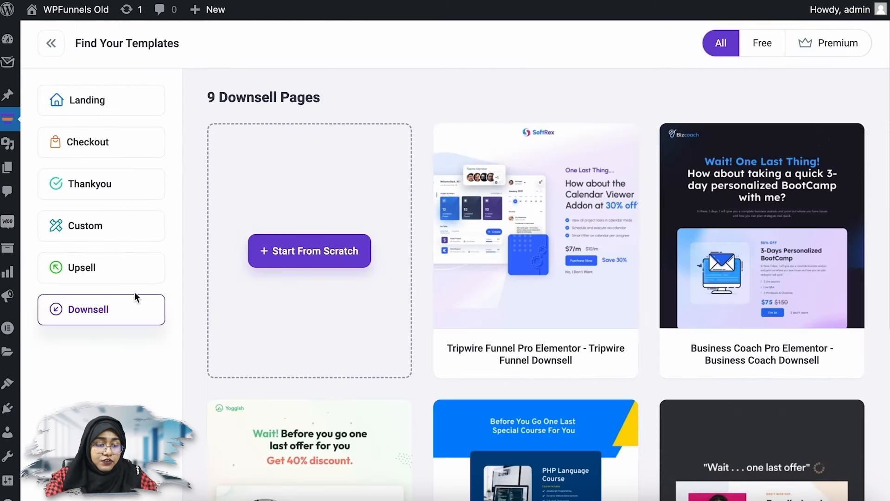
{"action": "left_click", "coordinate": [124, 189]}
{"action": "left_click", "coordinate": [505, 234]}
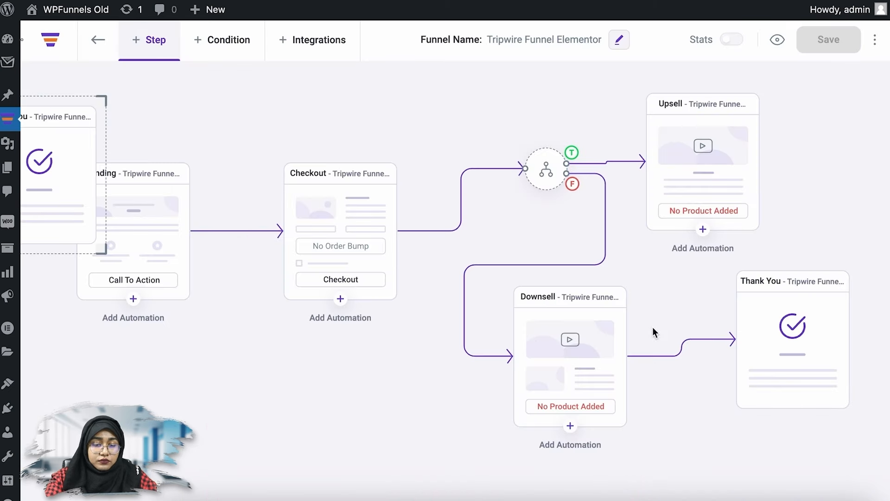
{"action": "left_click_drag", "start_coordinate": [51, 135], "coordinate": [813, 159]}
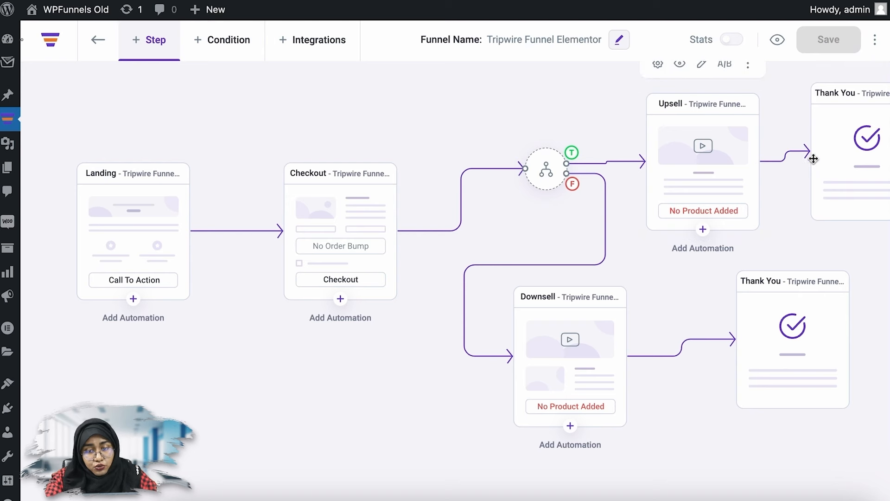
{"action": "left_click_drag", "start_coordinate": [770, 233], "coordinate": [706, 235]}
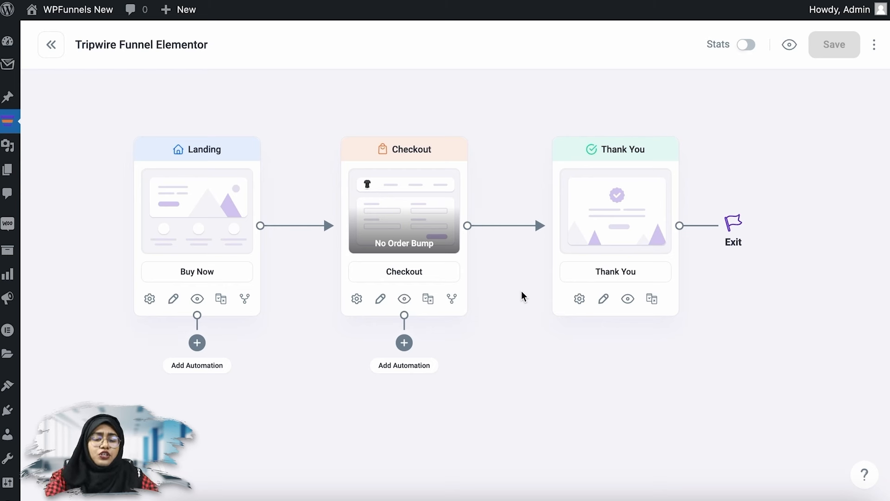
On the WPFunnels New site, delete the Thank You step and enable a condition on the Checkout step.
{"action": "left_click", "coordinate": [675, 137]}
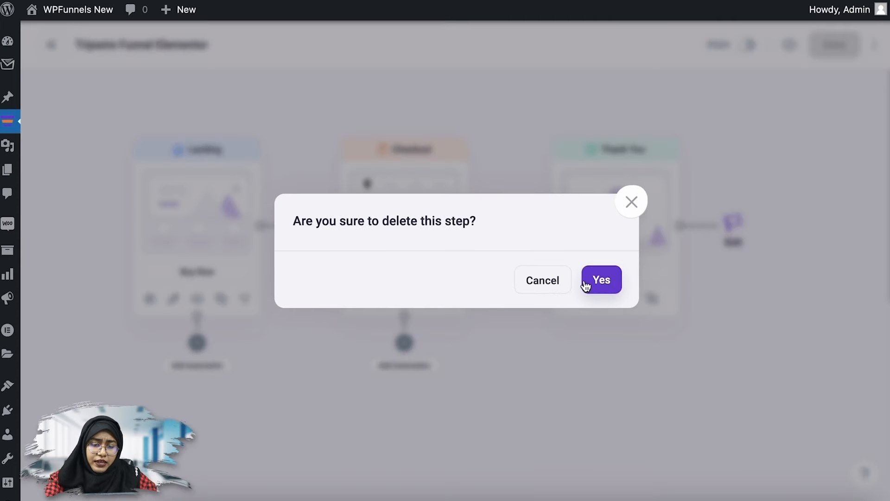
{"action": "left_click", "coordinate": [586, 286]}
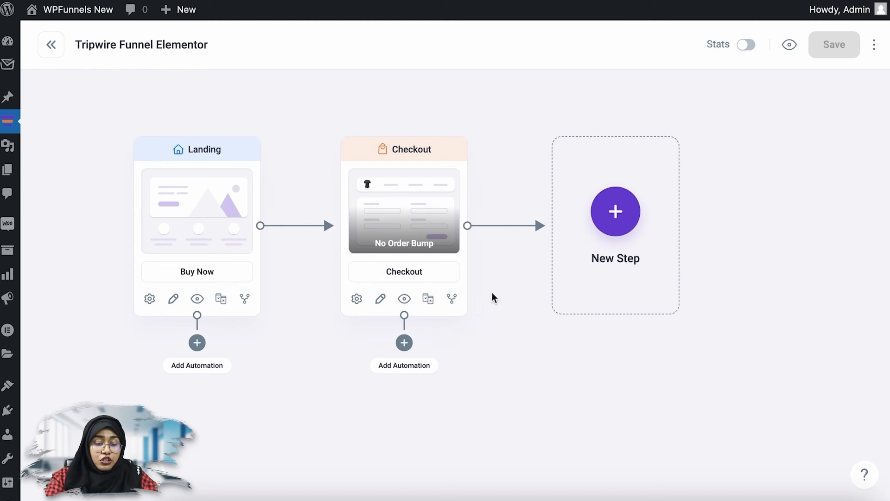
{"action": "left_click", "coordinate": [452, 299]}
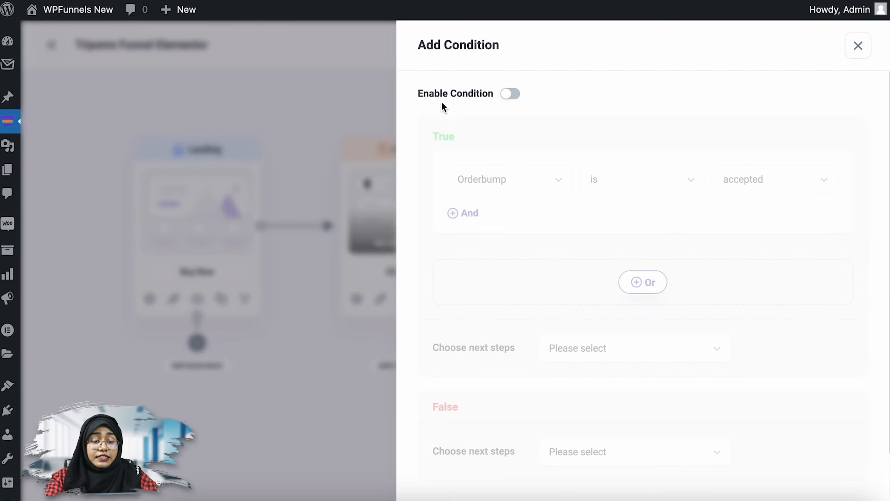
{"action": "left_click", "coordinate": [512, 96]}
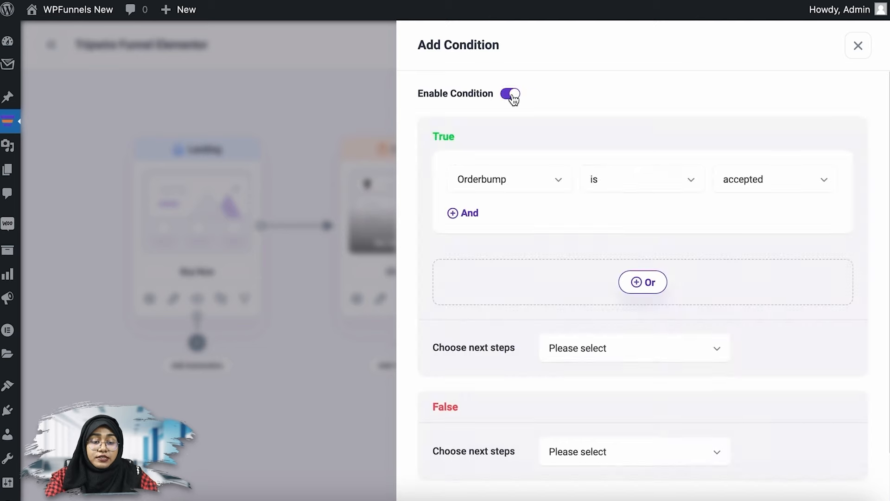
{"action": "left_click", "coordinate": [859, 54]}
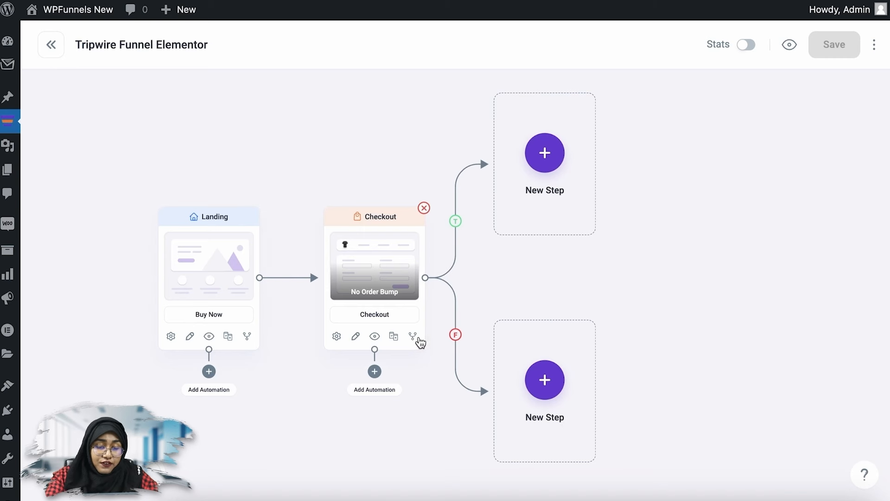
In Checkout's condition, try and remove an And rule, and add an Or rule with Cart total Equal(=) 5.
{"action": "left_click", "coordinate": [413, 337]}
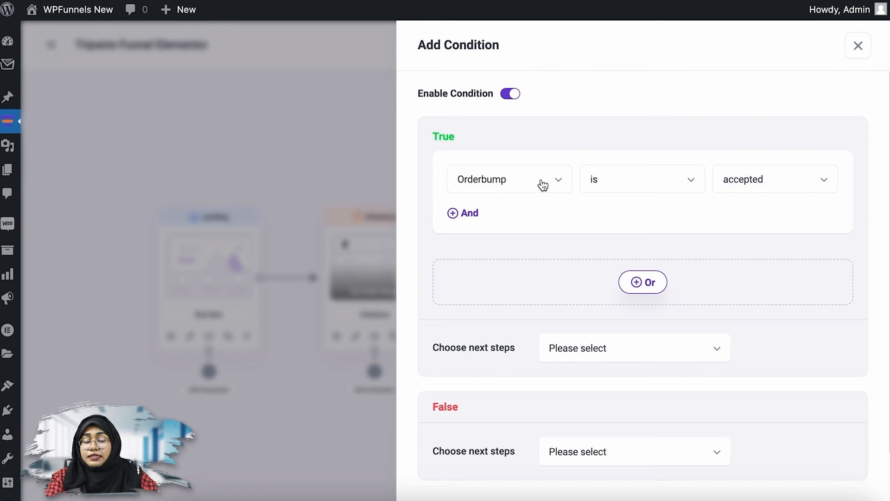
{"action": "left_click", "coordinate": [471, 214]}
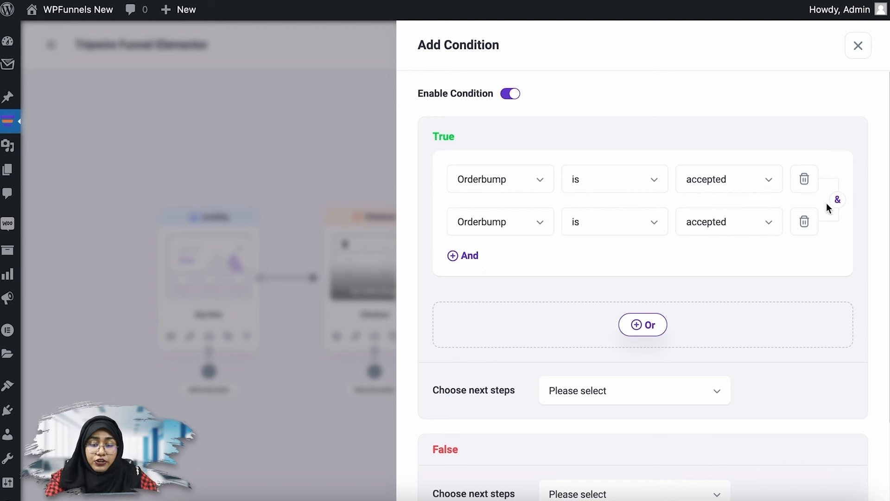
{"action": "left_click", "coordinate": [803, 224]}
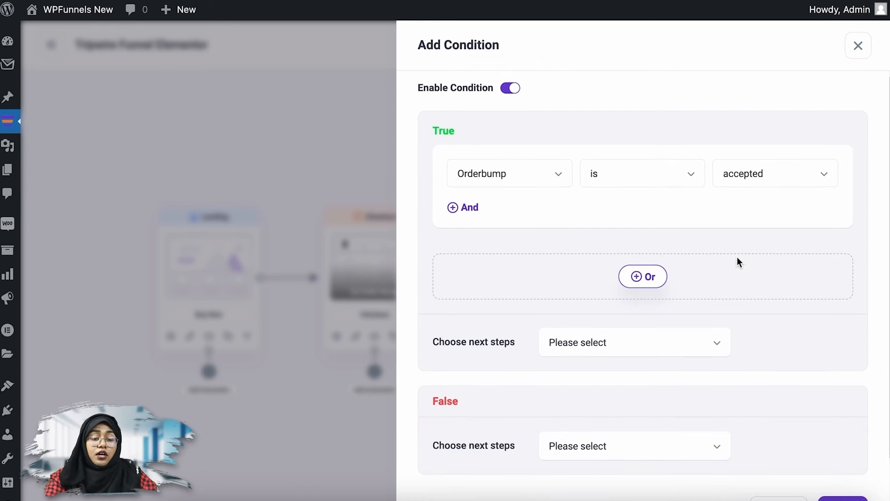
{"action": "left_click", "coordinate": [657, 291]}
{"action": "left_click", "coordinate": [517, 284]}
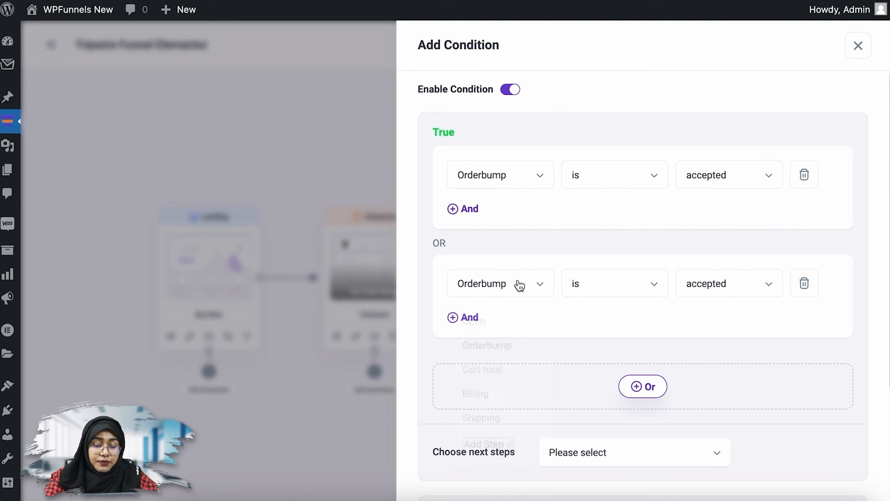
{"action": "left_click", "coordinate": [497, 374]}
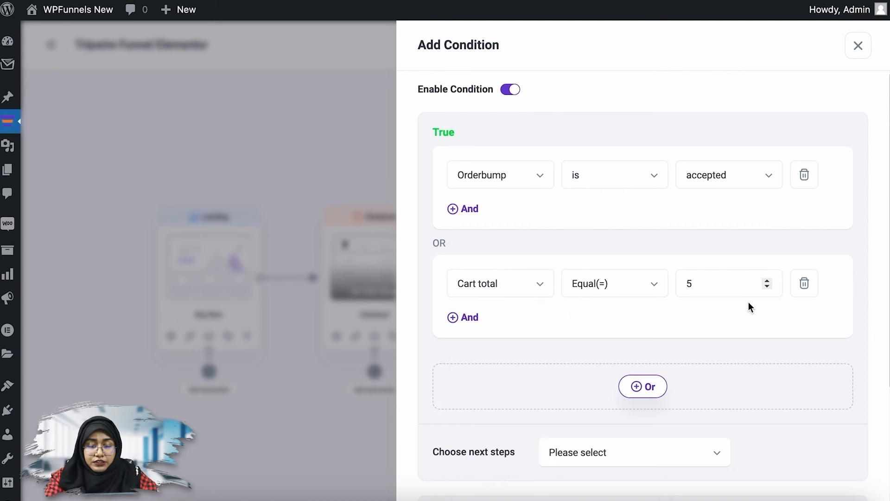
Set the true branch's next step to a new upsell imported from the Tripwire Funnel Pro Elementor upsell template.
{"action": "scroll", "coordinate": [554, 339], "scroll_direction": "down", "scroll_amount": 3}
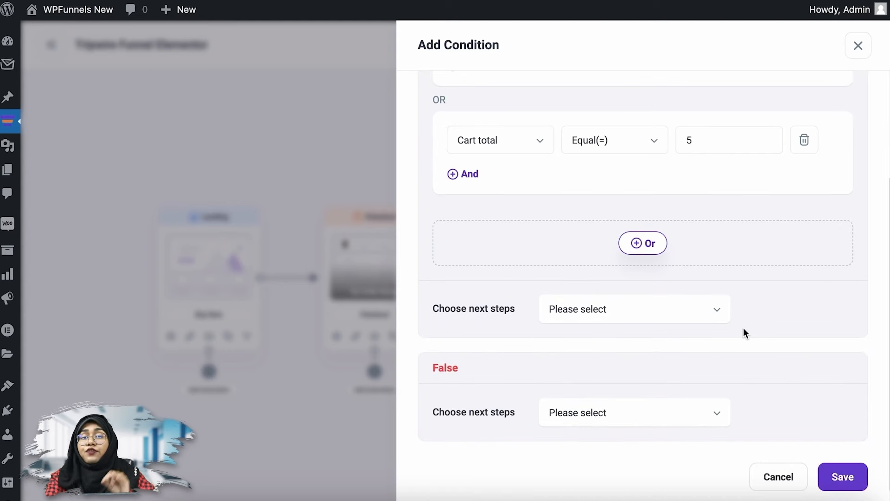
{"action": "left_click", "coordinate": [678, 316]}
{"action": "left_click", "coordinate": [640, 387]}
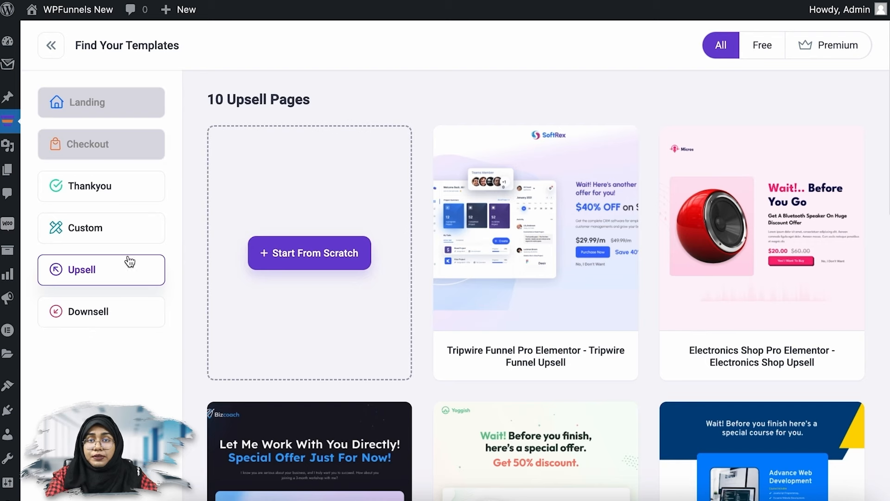
{"action": "mouse_move", "coordinate": [603, 183]}
{"action": "scroll", "coordinate": [510, 167], "scroll_direction": "down", "scroll_amount": 2}
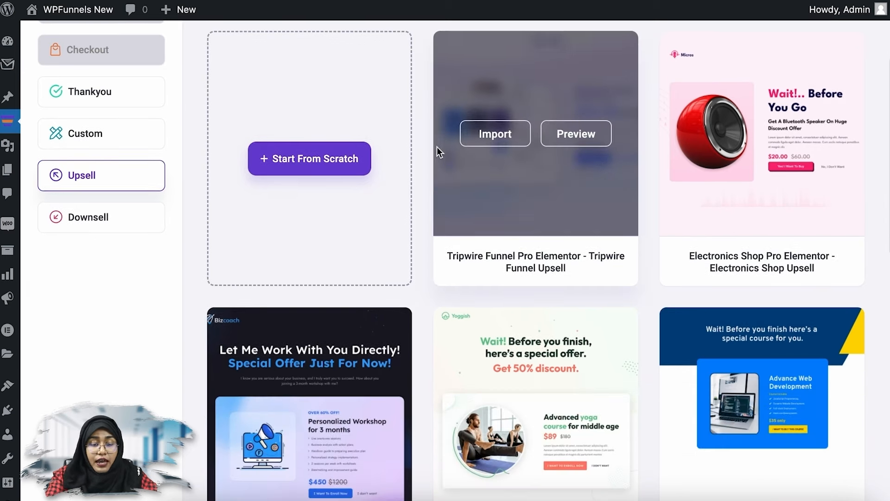
{"action": "left_click", "coordinate": [492, 135]}
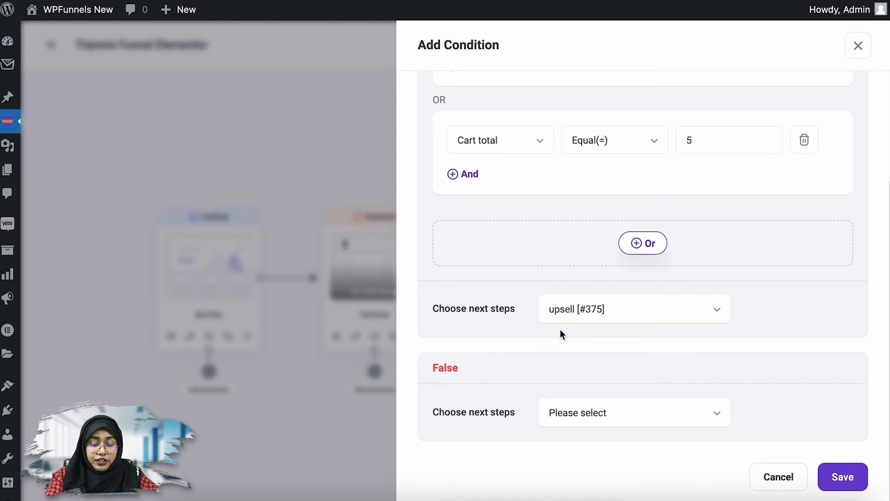
Set the false branch's next step to a newly imported downsell page, save the condition and return to the canvas.
{"action": "left_click", "coordinate": [647, 415]}
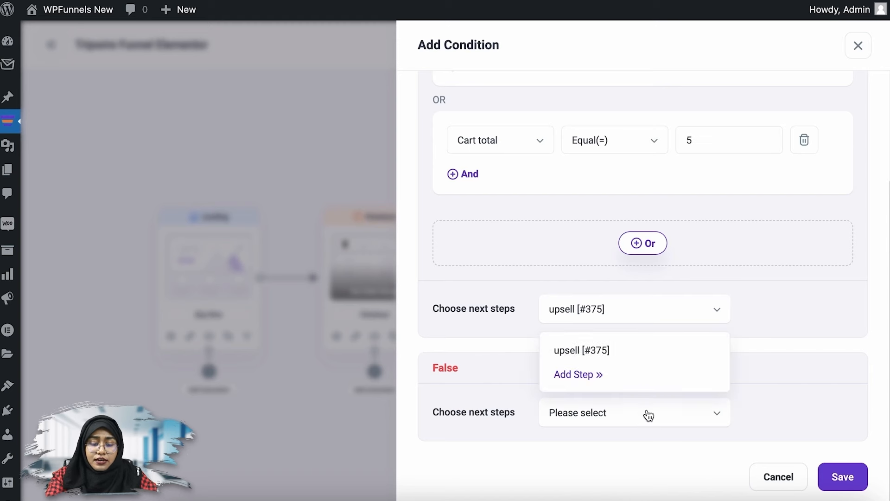
{"action": "left_click", "coordinate": [580, 374]}
{"action": "left_click", "coordinate": [101, 311]}
{"action": "left_click", "coordinate": [496, 228]}
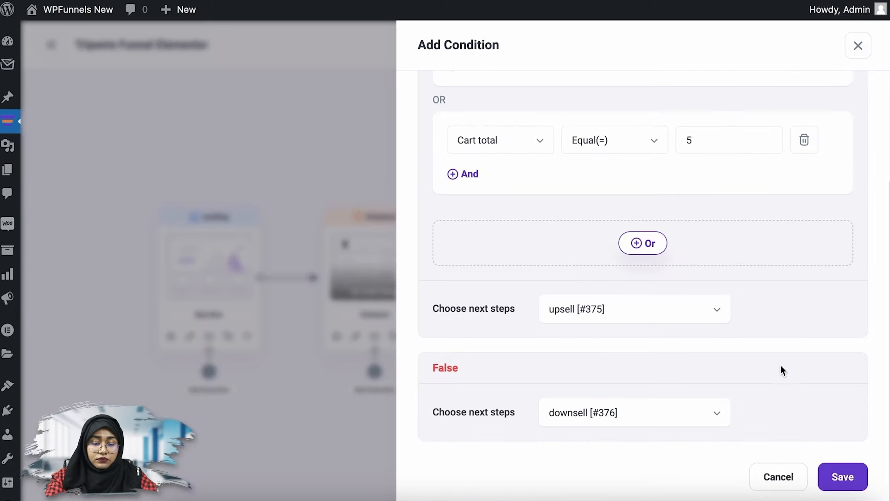
{"action": "left_click", "coordinate": [863, 479]}
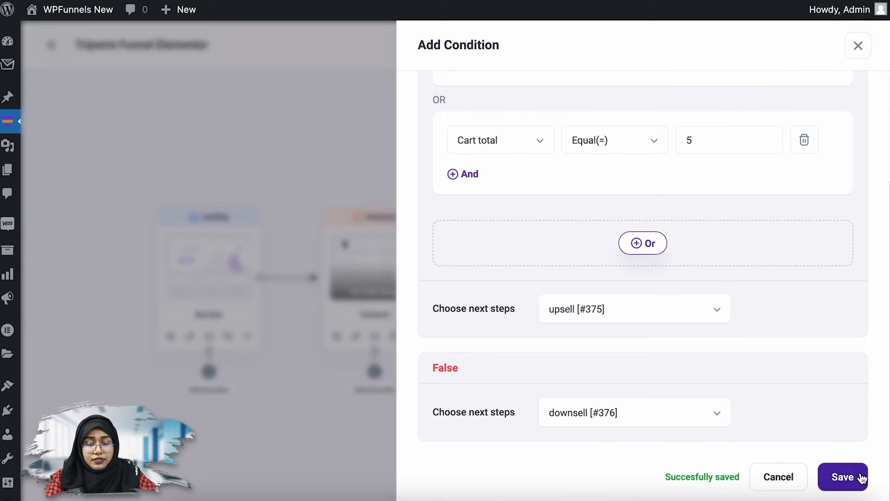
{"action": "left_click", "coordinate": [858, 46]}
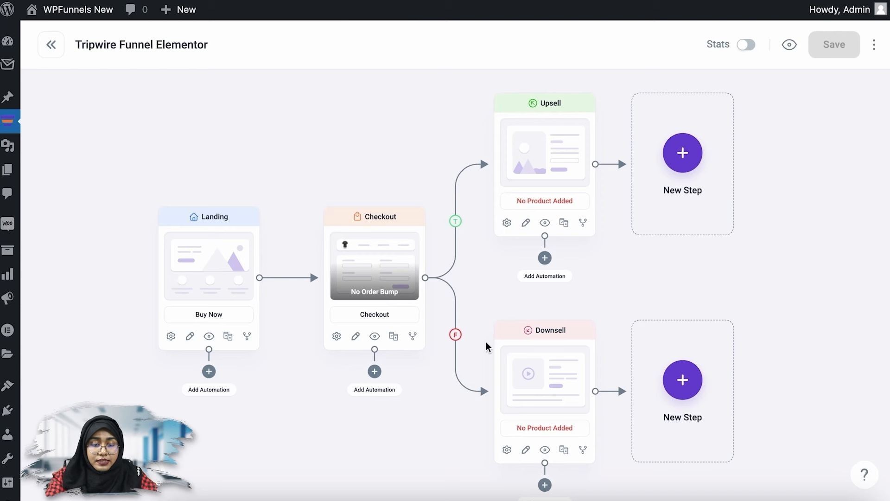
{"action": "scroll", "coordinate": [614, 221], "scroll_direction": "down", "scroll_amount": 1}
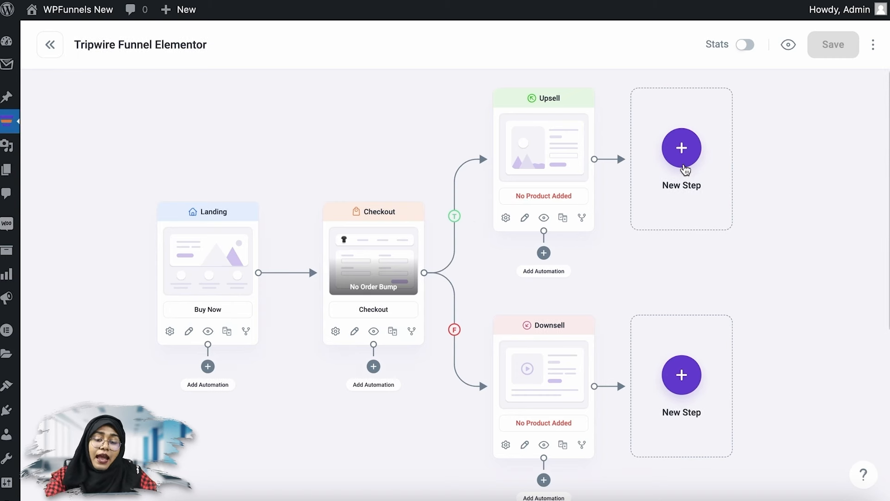
Add a Thank You step after both the Upsell and the Downsell, imported from the Tripwire Funnel Elementor Thank You template.
{"action": "left_click", "coordinate": [681, 151]}
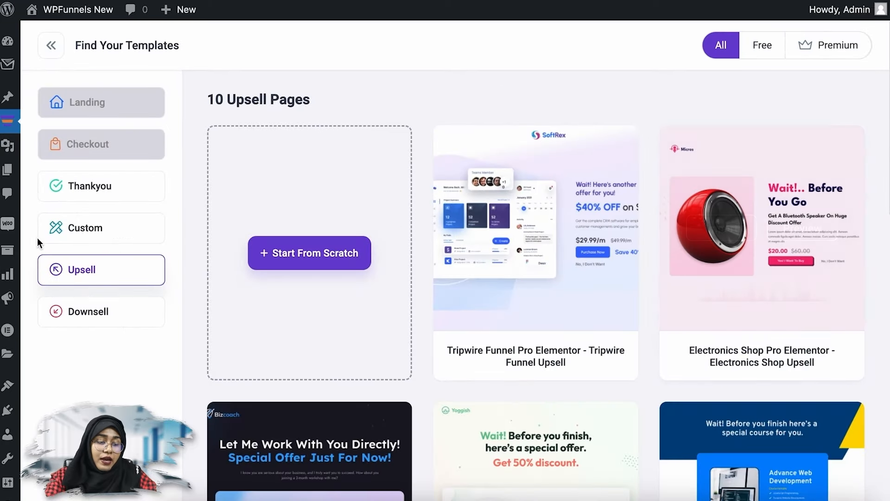
{"action": "left_click", "coordinate": [122, 197]}
{"action": "left_click", "coordinate": [493, 227]}
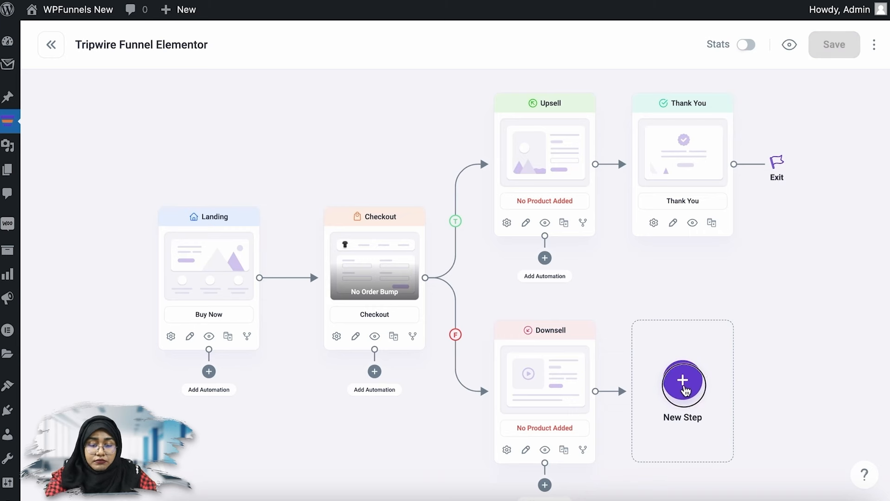
{"action": "left_click", "coordinate": [685, 388]}
{"action": "left_click", "coordinate": [99, 187]}
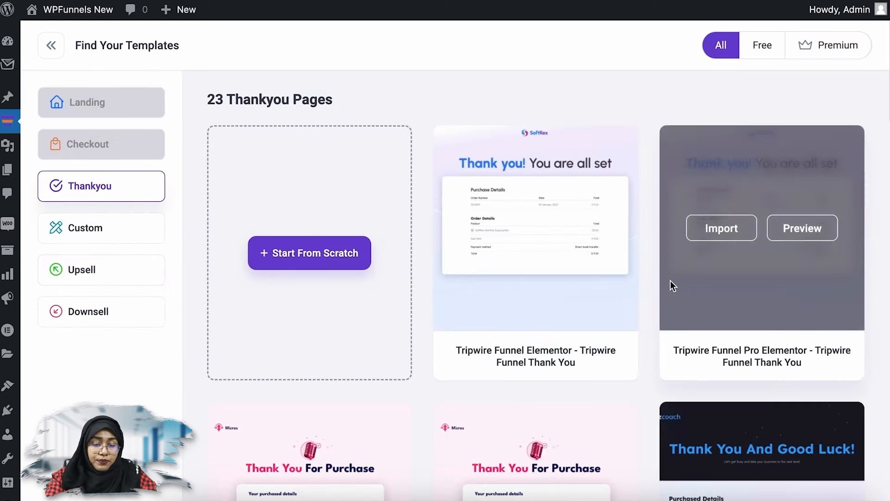
{"action": "left_click", "coordinate": [488, 228]}
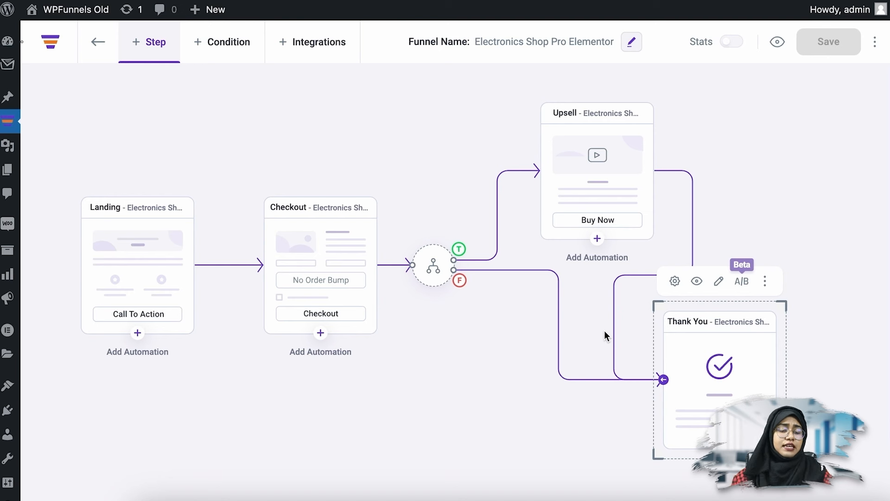
On the WPFunnels Old site, add an A/B variant to the Checkout step by importing the Electronics Shop Elementor checkout template.
{"action": "left_click", "coordinate": [326, 235]}
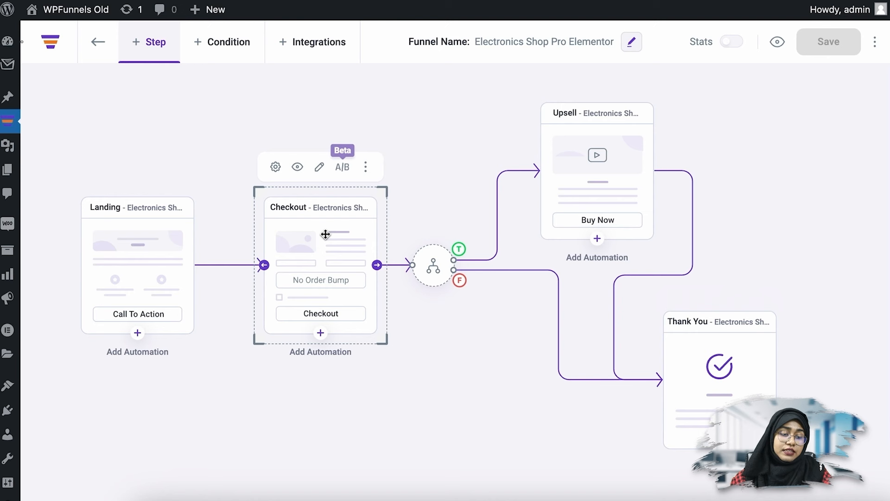
{"action": "left_click", "coordinate": [344, 172]}
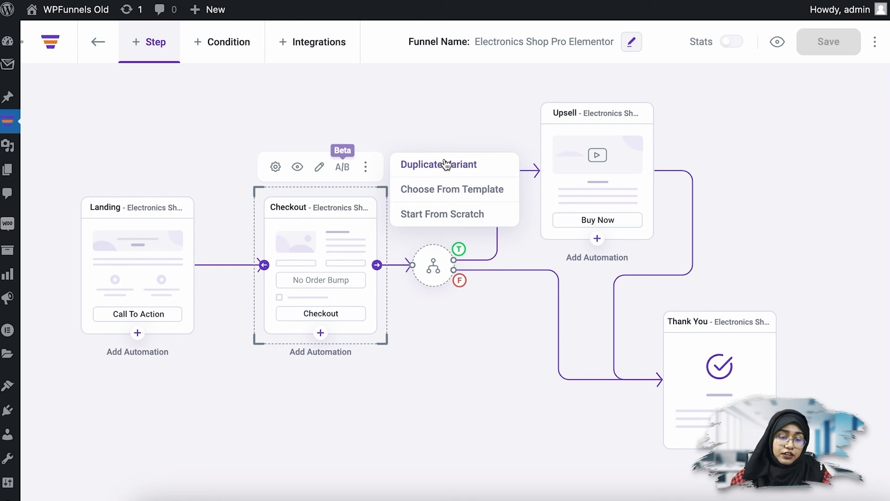
{"action": "left_click", "coordinate": [444, 189]}
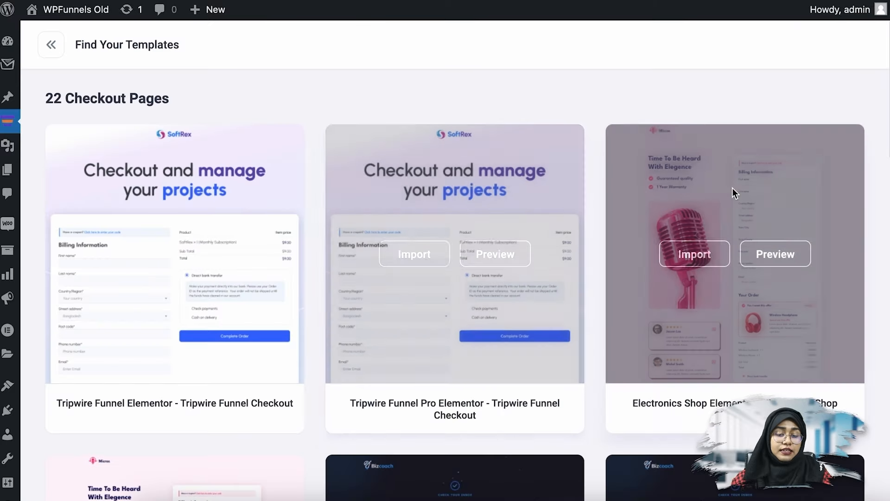
{"action": "left_click", "coordinate": [689, 257]}
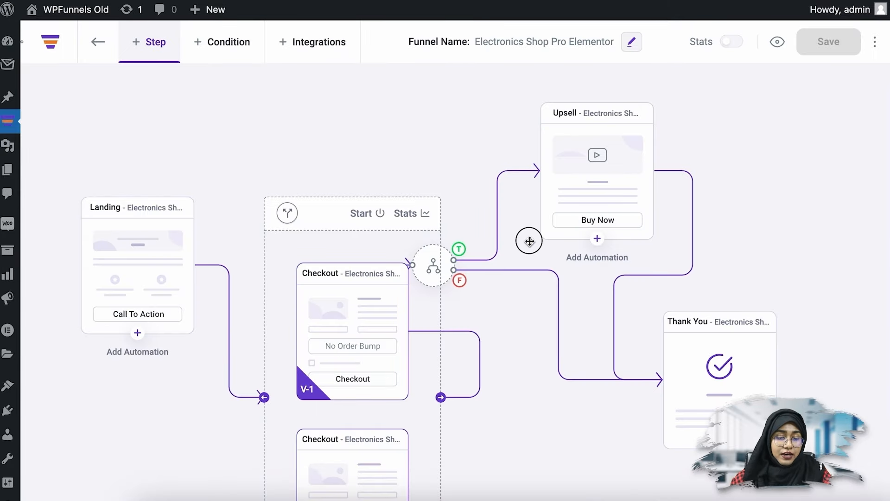
Move the Checkout variant group up and closer to Landing, and reposition the condition node clear of the group.
{"action": "left_click_drag", "start_coordinate": [529, 241], "coordinate": [489, 216]}
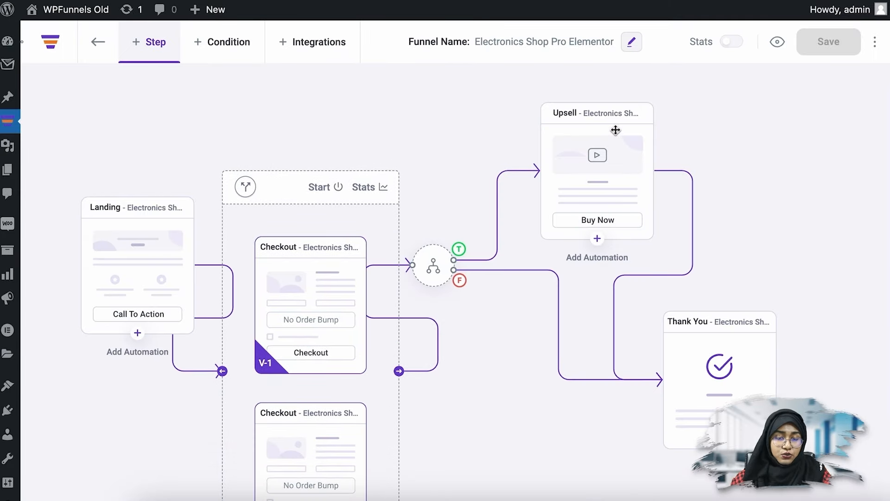
{"action": "scroll", "coordinate": [471, 86], "scroll_direction": "left", "scroll_amount": 3}
{"action": "scroll", "coordinate": [496, 93], "scroll_direction": "up", "scroll_amount": 5}
{"action": "scroll", "coordinate": [492, 167], "scroll_direction": "down", "scroll_amount": 3}
{"action": "scroll", "coordinate": [491, 167], "scroll_direction": "right", "scroll_amount": 2}
{"action": "scroll", "coordinate": [521, 133], "scroll_direction": "up", "scroll_amount": 1}
{"action": "scroll", "coordinate": [521, 133], "scroll_direction": "left", "scroll_amount": 1}
{"action": "scroll", "coordinate": [495, 172], "scroll_direction": "down", "scroll_amount": 2}
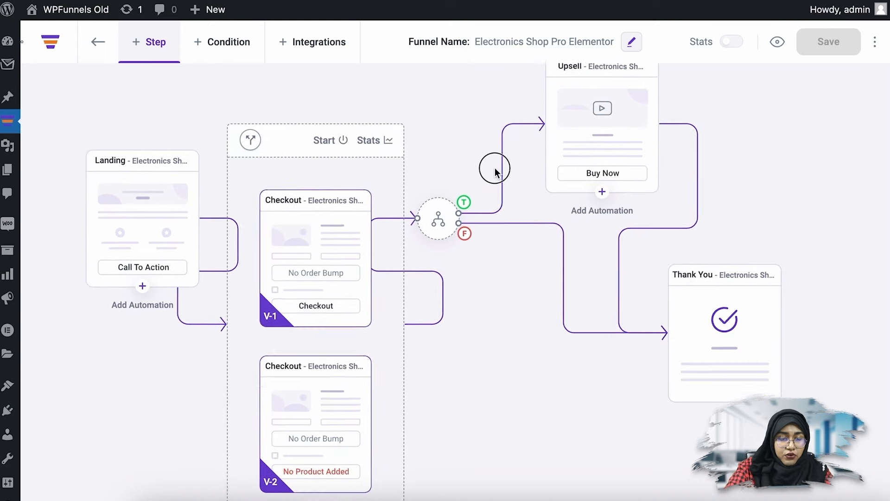
{"action": "scroll", "coordinate": [506, 171], "scroll_direction": "down", "scroll_amount": 1}
{"action": "scroll", "coordinate": [506, 171], "scroll_direction": "left", "scroll_amount": 1}
{"action": "left_click_drag", "start_coordinate": [464, 199], "coordinate": [513, 270]}
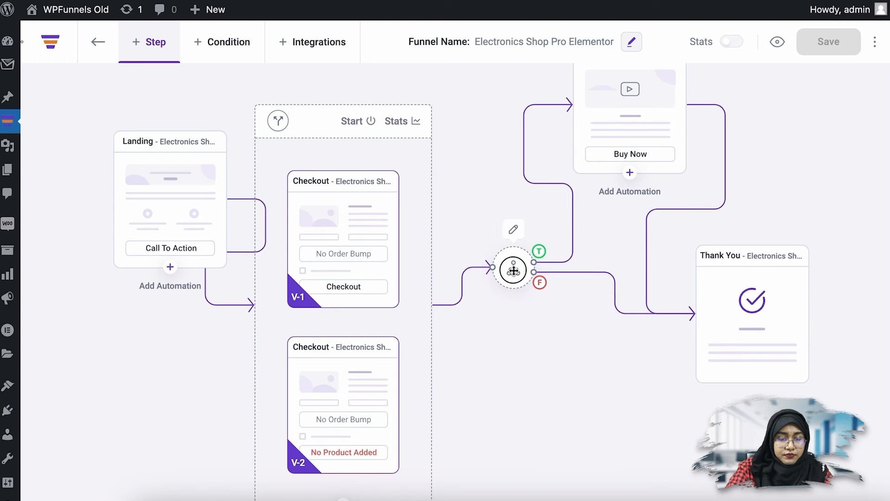
{"action": "scroll", "coordinate": [336, 227], "scroll_direction": "down", "scroll_amount": 2}
{"action": "scroll", "coordinate": [336, 229], "scroll_direction": "up", "scroll_amount": 2}
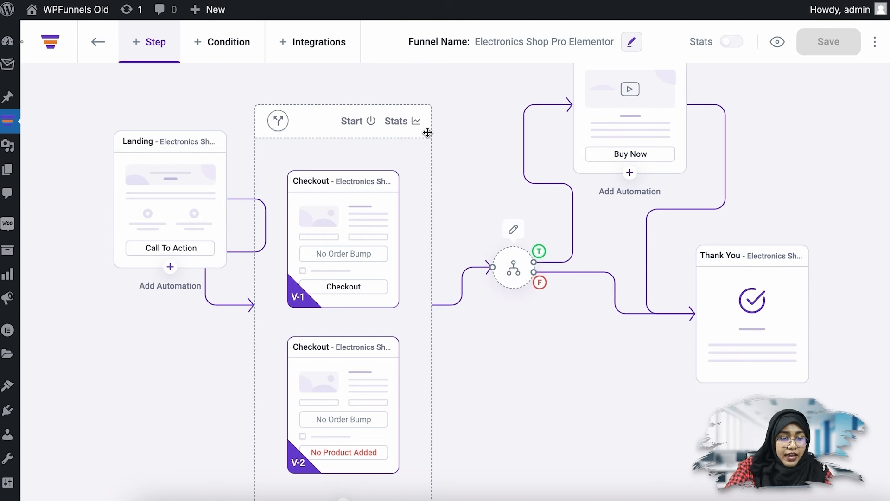
{"action": "scroll", "coordinate": [390, 219], "scroll_direction": "down", "scroll_amount": 5}
{"action": "scroll", "coordinate": [390, 231], "scroll_direction": "up", "scroll_amount": 3}
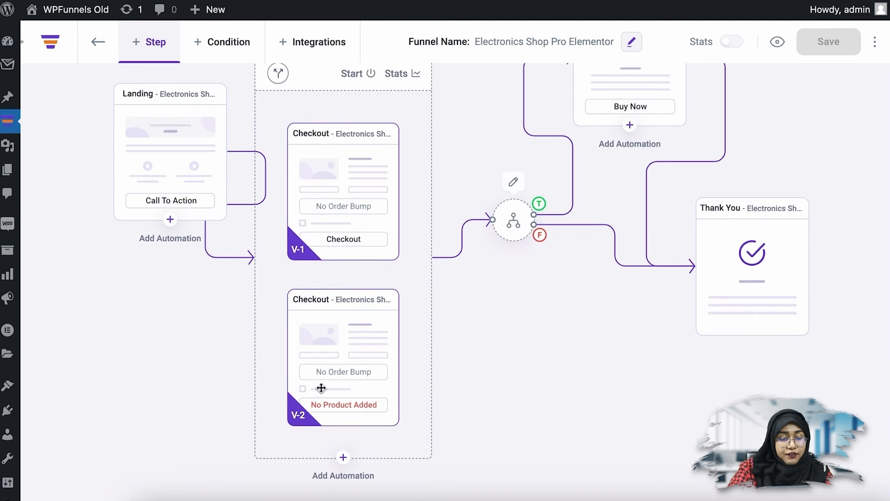
Duplicate the V-2 Checkout variant to add another variant to the group.
{"action": "left_click", "coordinate": [387, 261]}
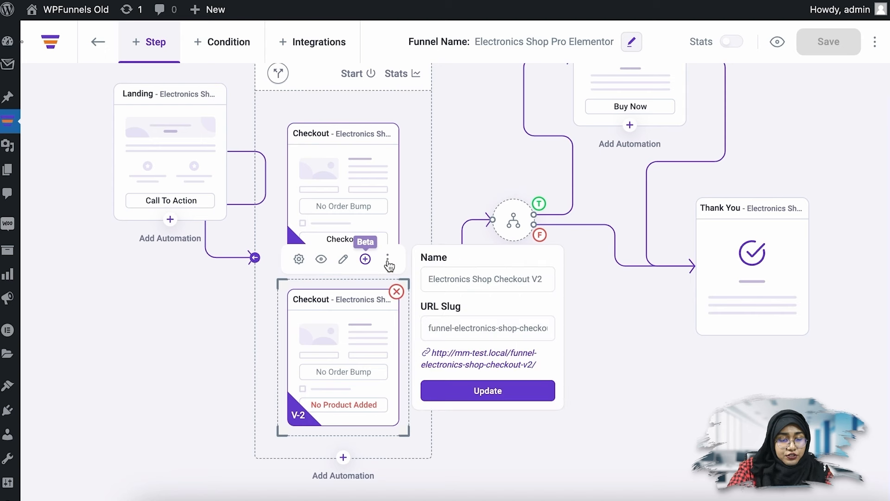
{"action": "left_click", "coordinate": [363, 261]}
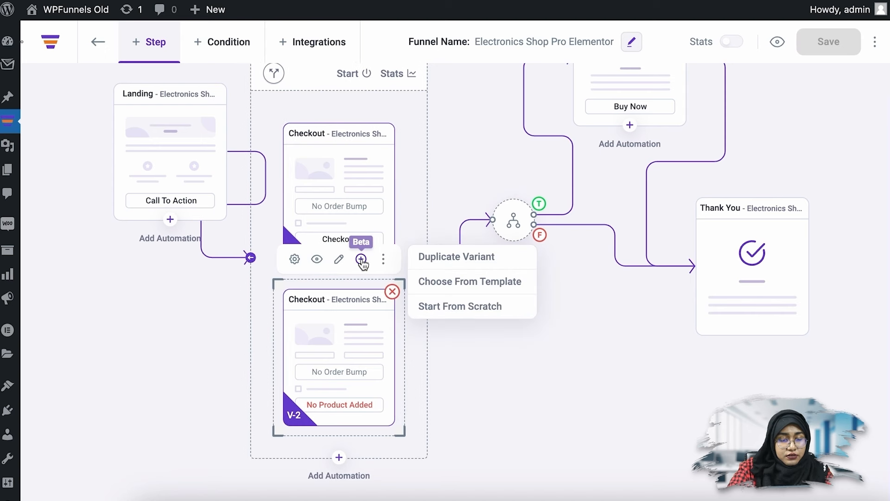
{"action": "left_click", "coordinate": [515, 257]}
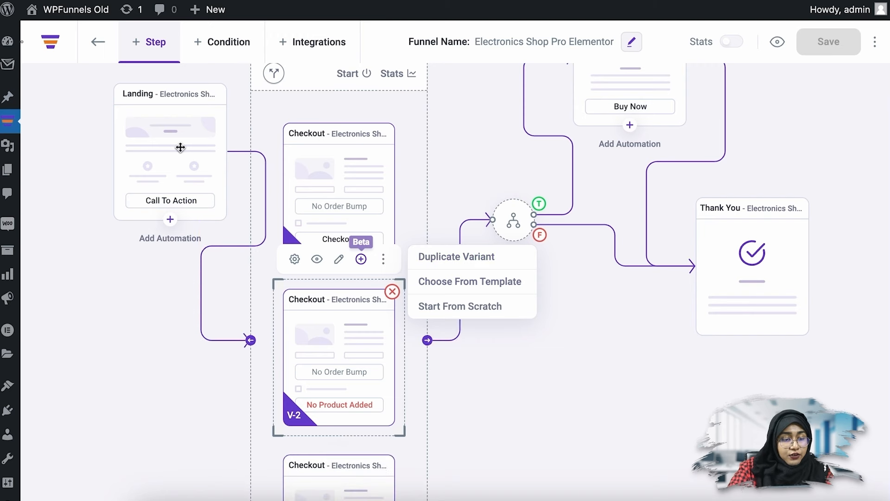
Move the Landing step farther away from the Checkout variant group and look over the variants.
{"action": "left_click_drag", "start_coordinate": [201, 147], "coordinate": [92, 205]}
{"action": "scroll", "coordinate": [639, 292], "scroll_direction": "down", "scroll_amount": 3}
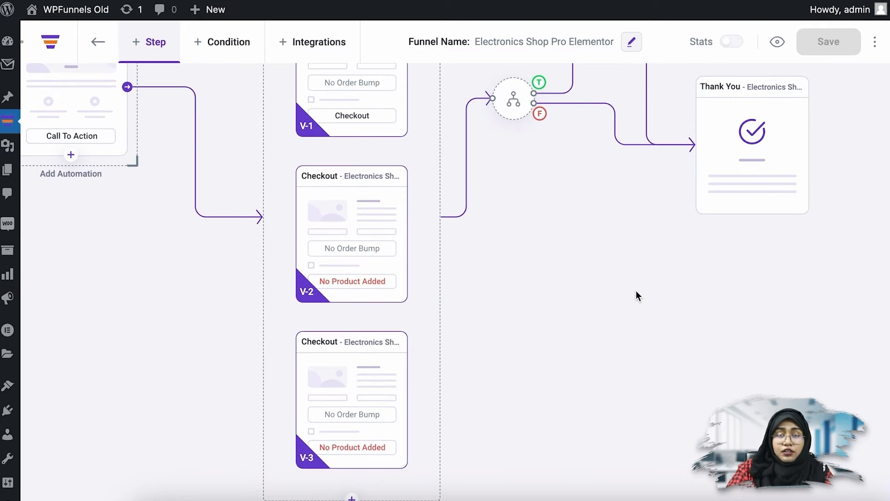
{"action": "scroll", "coordinate": [541, 273], "scroll_direction": "up", "scroll_amount": 4}
{"action": "scroll", "coordinate": [533, 207], "scroll_direction": "down", "scroll_amount": 8}
{"action": "scroll", "coordinate": [491, 247], "scroll_direction": "up", "scroll_amount": 9}
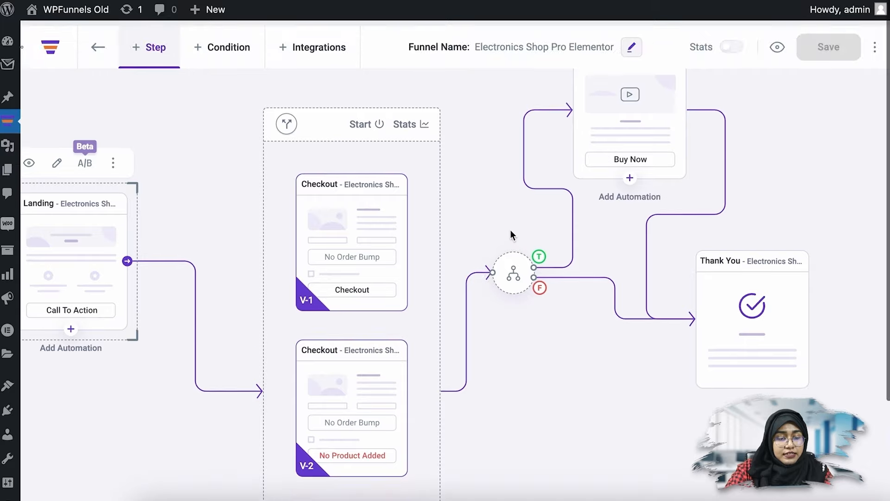
{"action": "scroll", "coordinate": [597, 368], "scroll_direction": "down", "scroll_amount": 1}
{"action": "scroll", "coordinate": [460, 188], "scroll_direction": "down", "scroll_amount": 7}
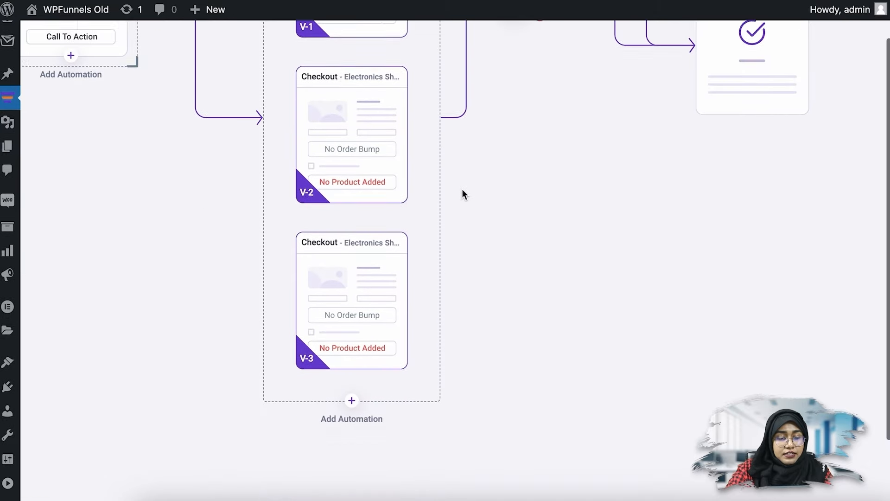
{"action": "scroll", "coordinate": [465, 198], "scroll_direction": "up", "scroll_amount": 7}
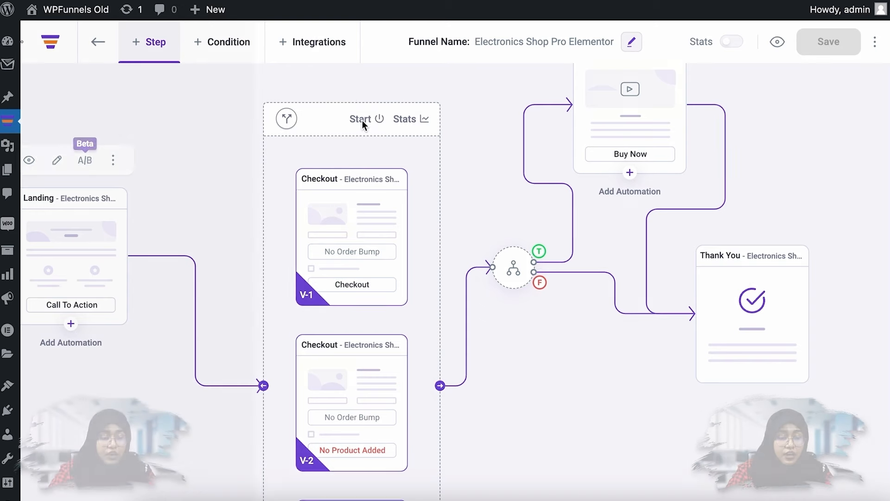
In the Checkout A/B testing settings, set the visitor distribution to 40% for Variation 2 and 30% for Variation 3.
{"action": "left_click", "coordinate": [363, 122]}
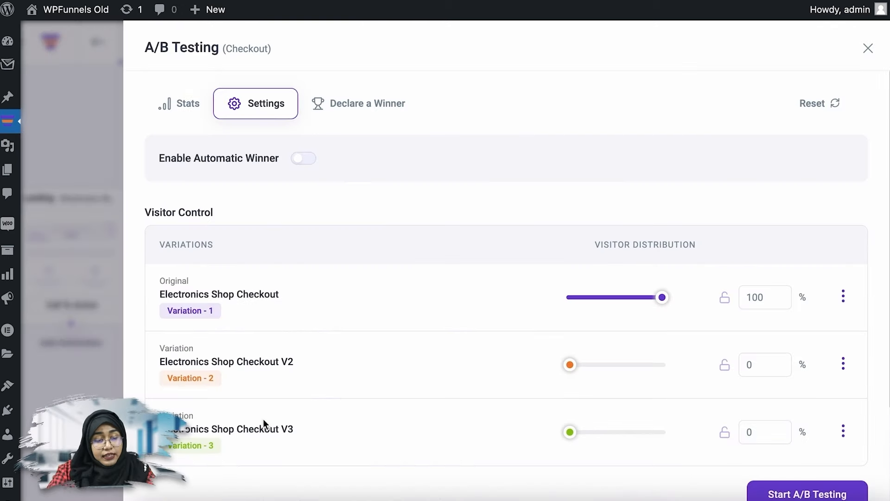
{"action": "left_click", "coordinate": [758, 363]}
{"action": "key", "text": "BackSpace"}
{"action": "type", "text": "40"}
{"action": "left_click", "coordinate": [763, 432]}
{"action": "key", "text": "BackSpace"}
{"action": "type", "text": "30"}
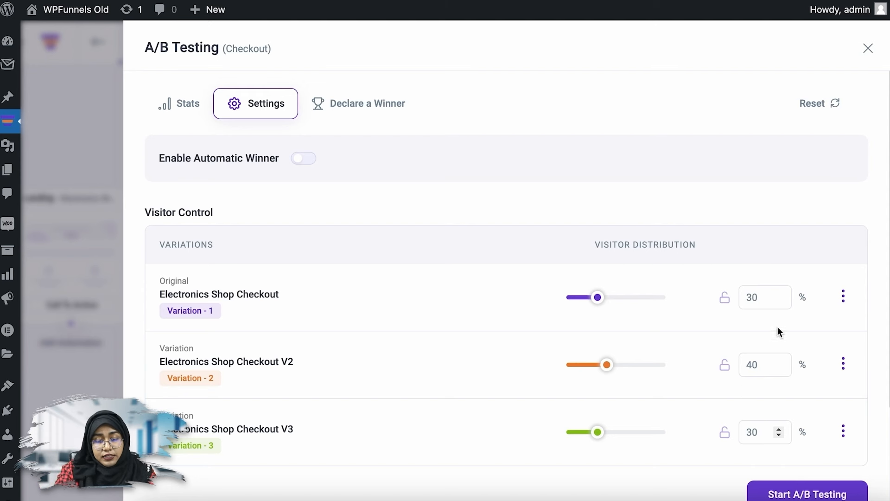
Lock the visitor distribution of all three Checkout variations, start the A/B testing and return to the canvas.
{"action": "left_click", "coordinate": [726, 300]}
{"action": "left_click", "coordinate": [728, 371]}
{"action": "left_click", "coordinate": [727, 432]}
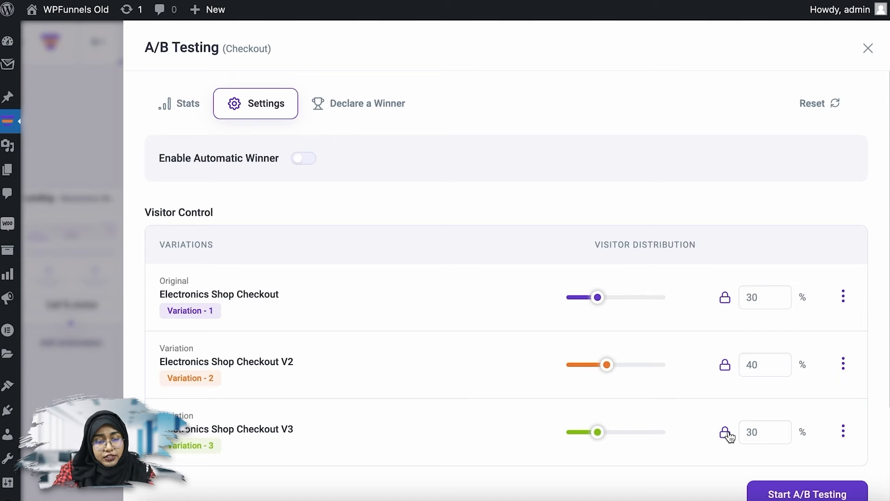
{"action": "scroll", "coordinate": [699, 350], "scroll_direction": "down", "scroll_amount": 3}
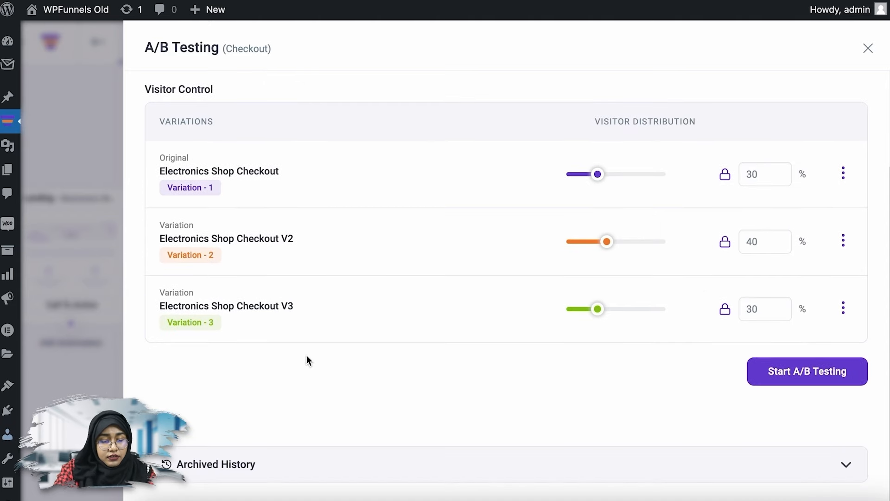
{"action": "scroll", "coordinate": [315, 354], "scroll_direction": "up", "scroll_amount": 3}
{"action": "scroll", "coordinate": [755, 390], "scroll_direction": "down", "scroll_amount": 3}
{"action": "left_click", "coordinate": [805, 378]}
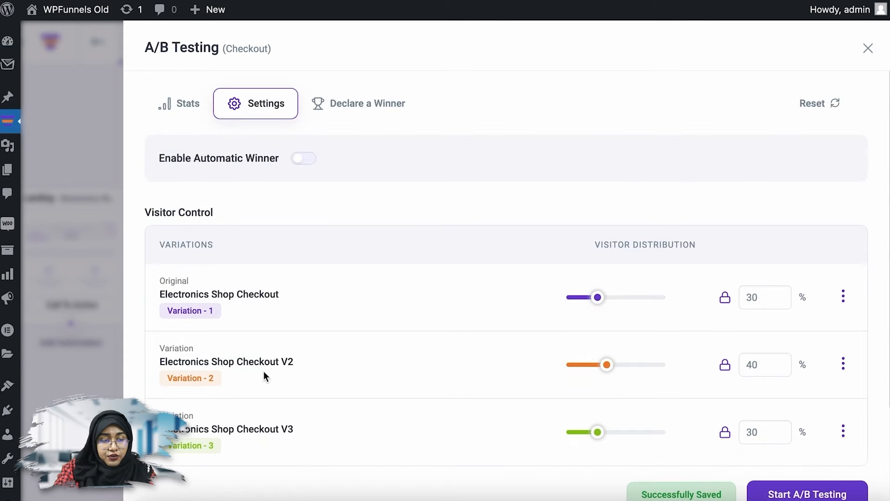
{"action": "left_click", "coordinate": [867, 48]}
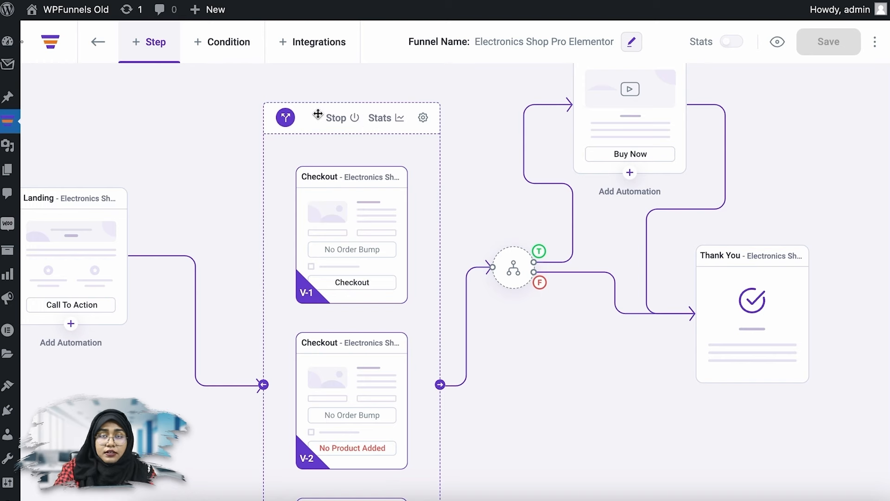
Review the Checkout A/B test's stats, enable Automatic Winner to examine its condition and value settings, and close without updating.
{"action": "left_click", "coordinate": [388, 118]}
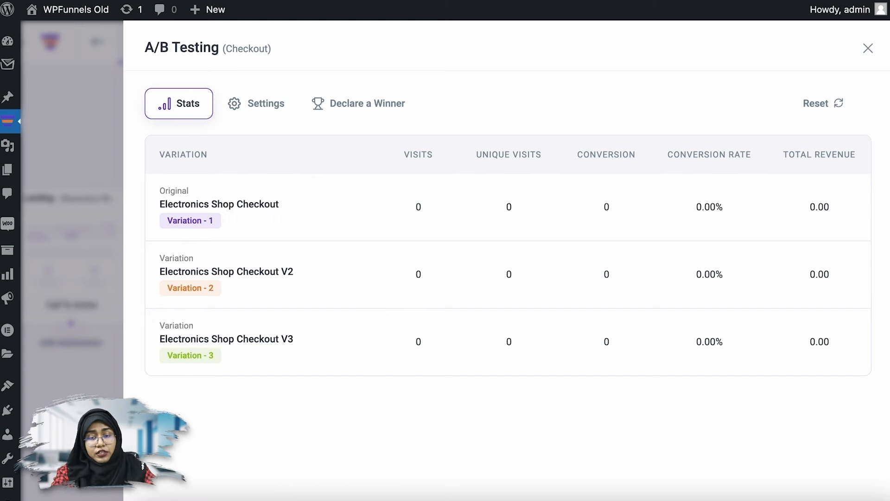
{"action": "left_click", "coordinate": [868, 49]}
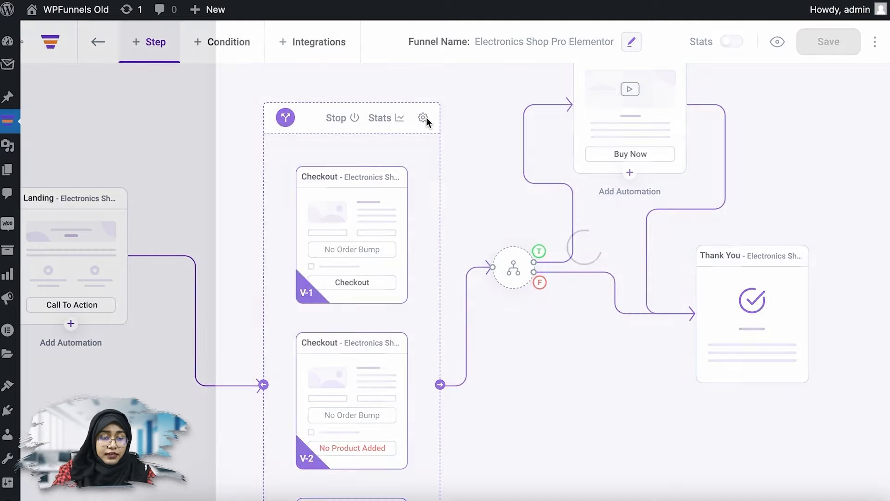
{"action": "left_click", "coordinate": [424, 119]}
{"action": "left_click", "coordinate": [301, 160]}
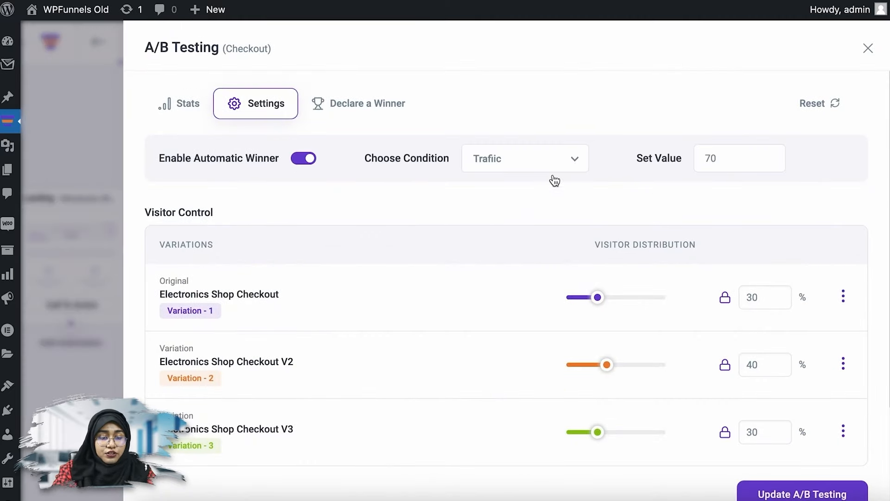
{"action": "left_click", "coordinate": [573, 165]}
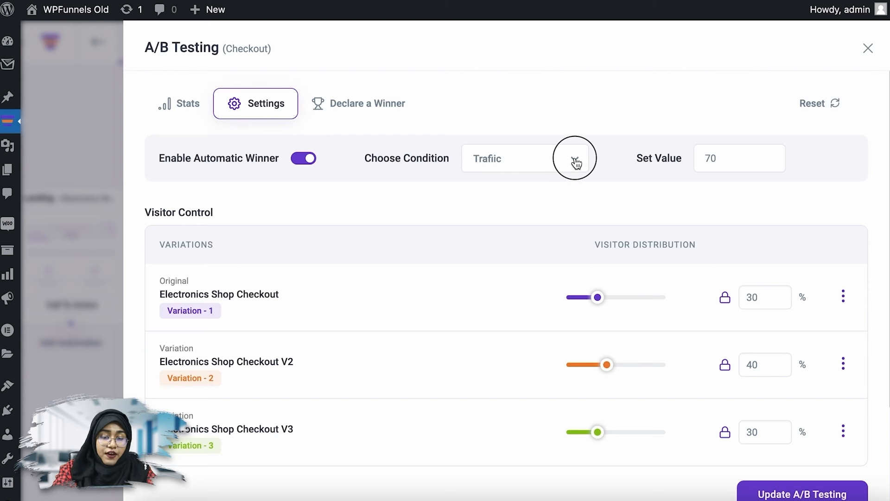
{"action": "left_click", "coordinate": [751, 156]}
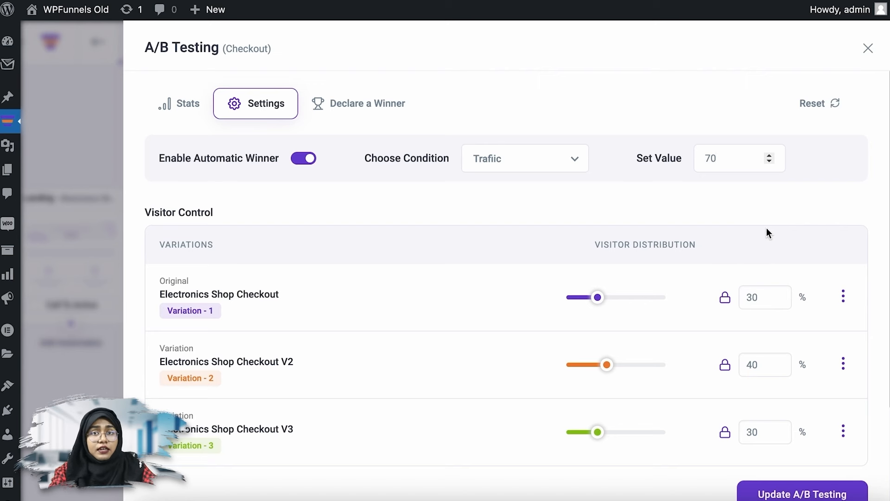
{"action": "left_click", "coordinate": [803, 187]}
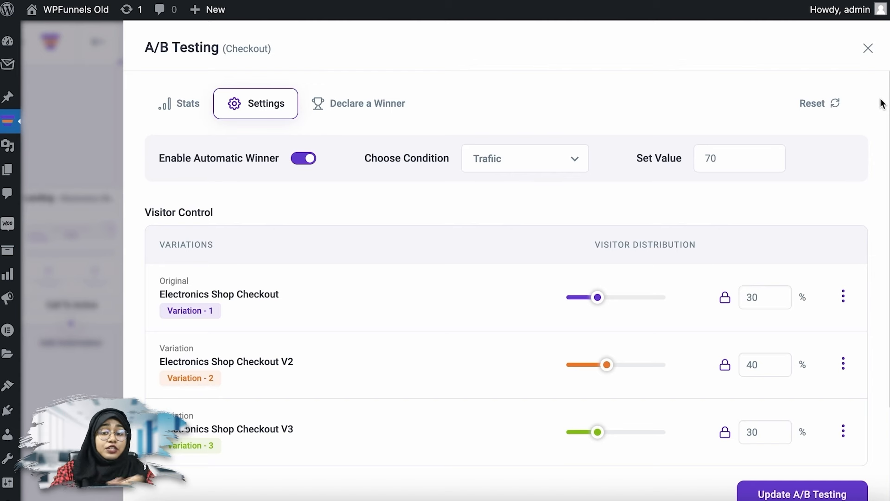
{"action": "left_click", "coordinate": [868, 48]}
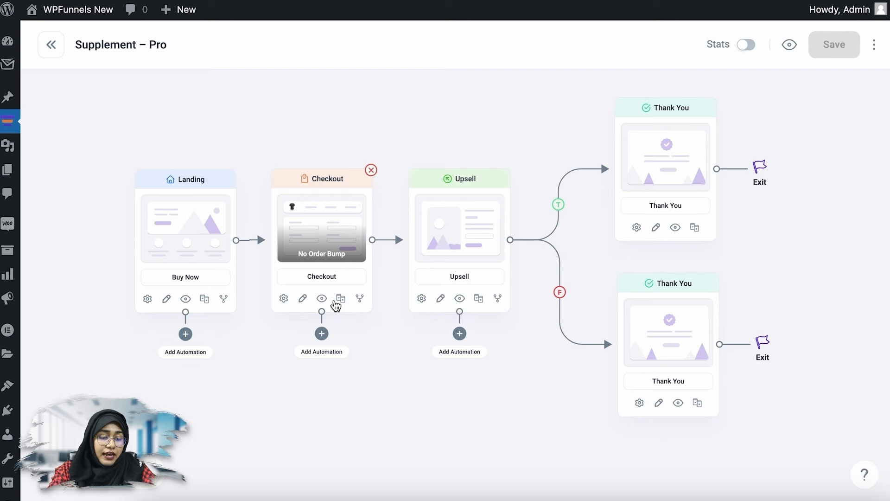
In the Checkout step's A/B test, add one variant by duplicating the original and another from the Business Coach Checkout template.
{"action": "left_click", "coordinate": [341, 299]}
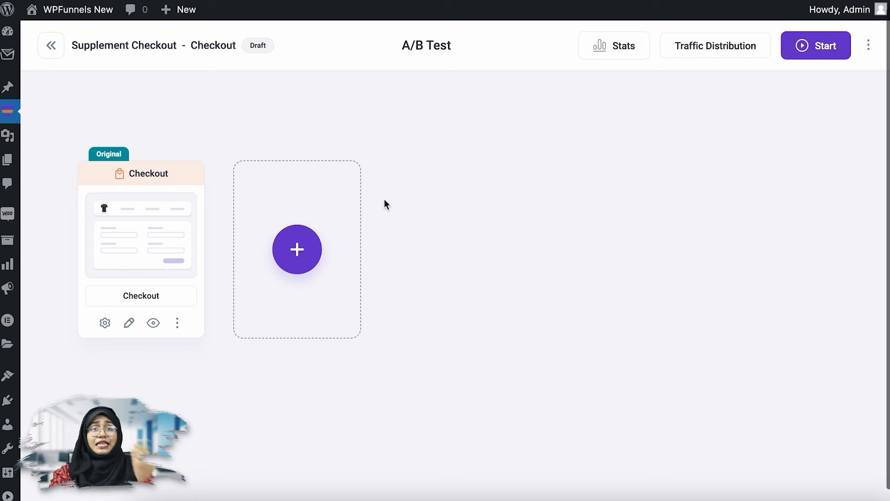
{"action": "left_click", "coordinate": [310, 251]}
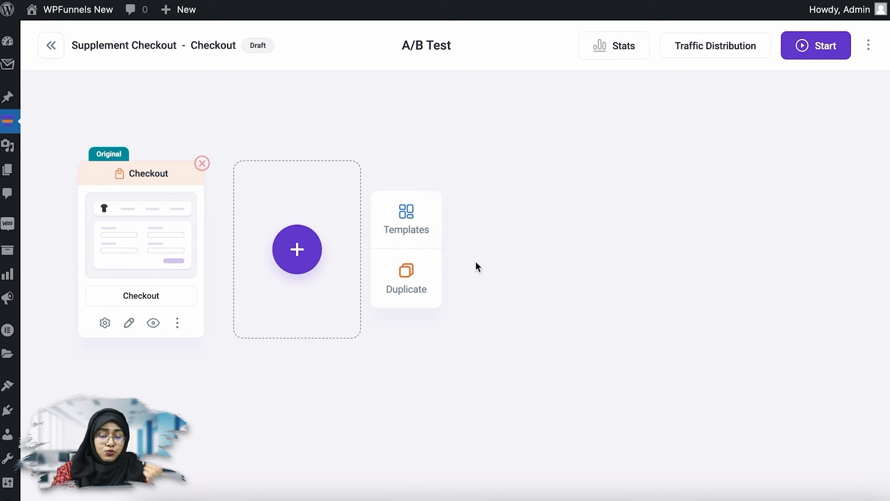
{"action": "left_click", "coordinate": [403, 275]}
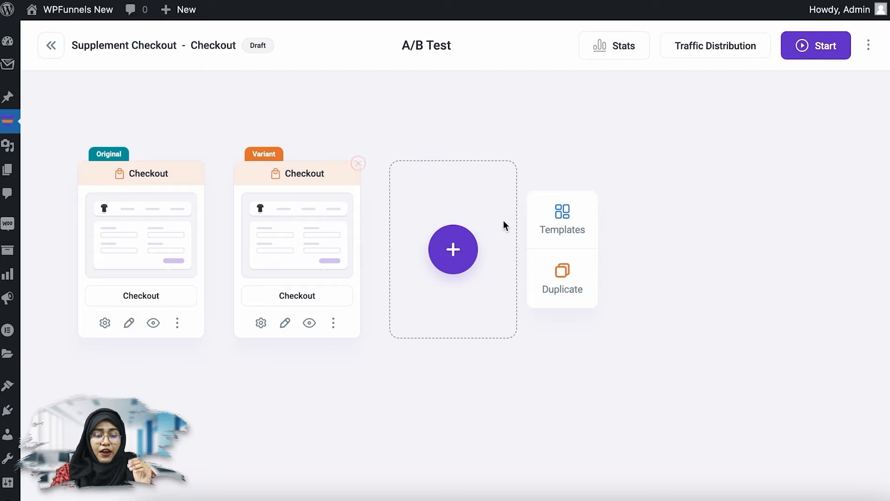
{"action": "left_click", "coordinate": [562, 232]}
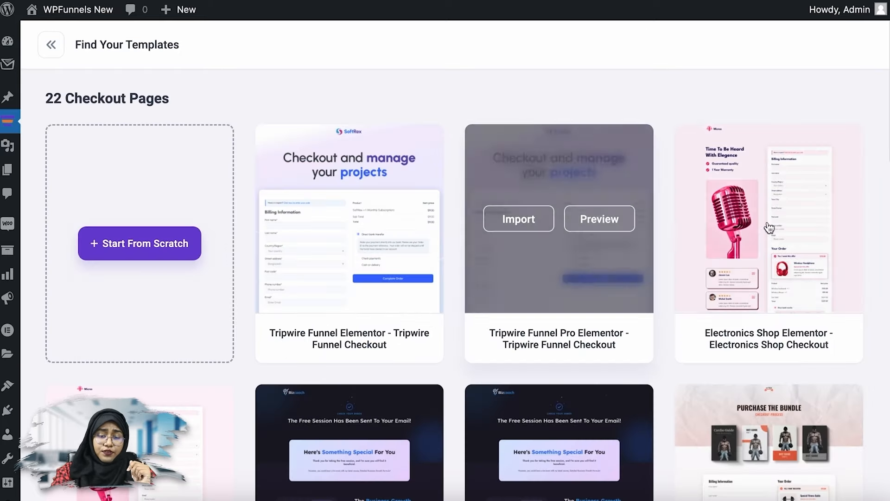
{"action": "scroll", "coordinate": [696, 278], "scroll_direction": "down", "scroll_amount": 3}
{"action": "left_click", "coordinate": [530, 352]}
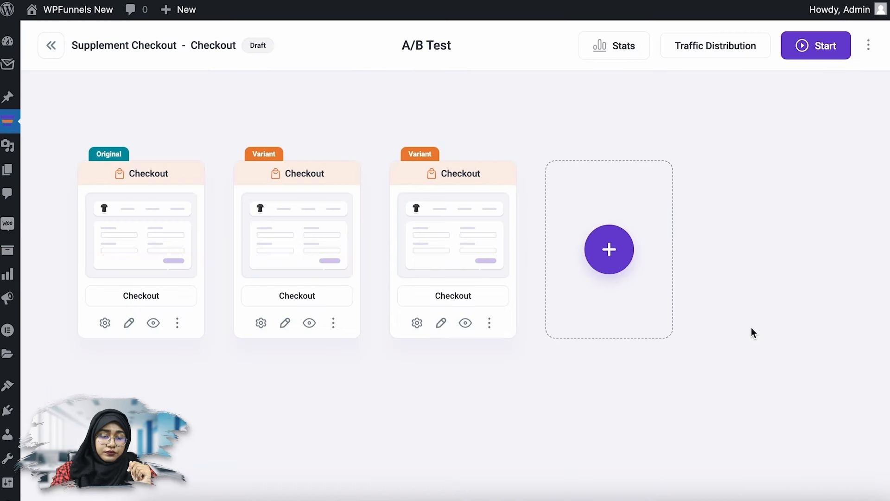
Review the Checkout A/B test's stats table and return to its variants.
{"action": "mouse_move", "coordinate": [292, 200]}
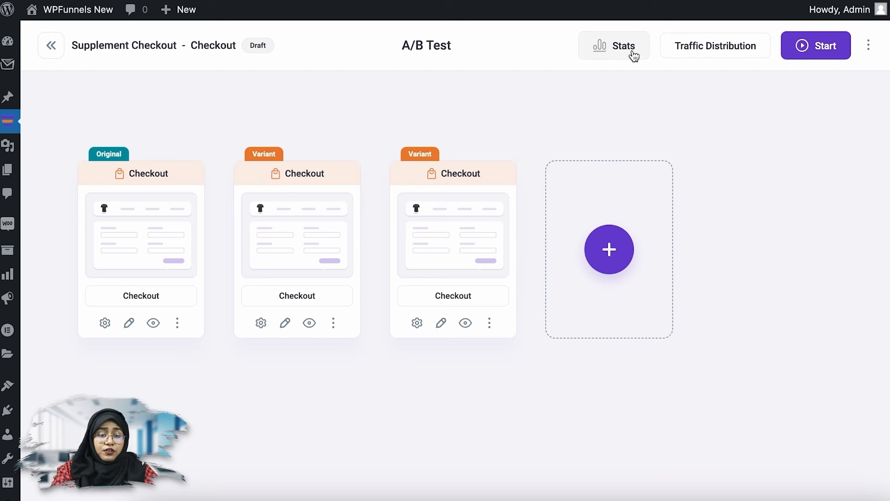
{"action": "left_click", "coordinate": [617, 53]}
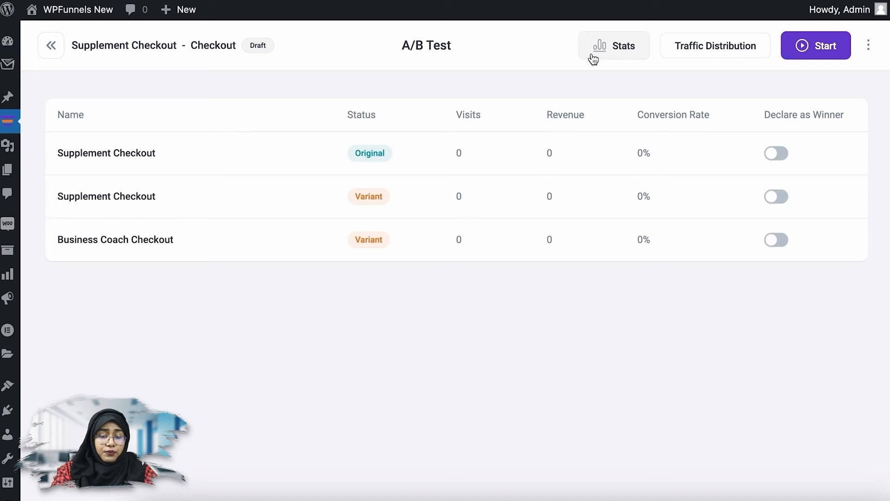
{"action": "left_click", "coordinate": [51, 48]}
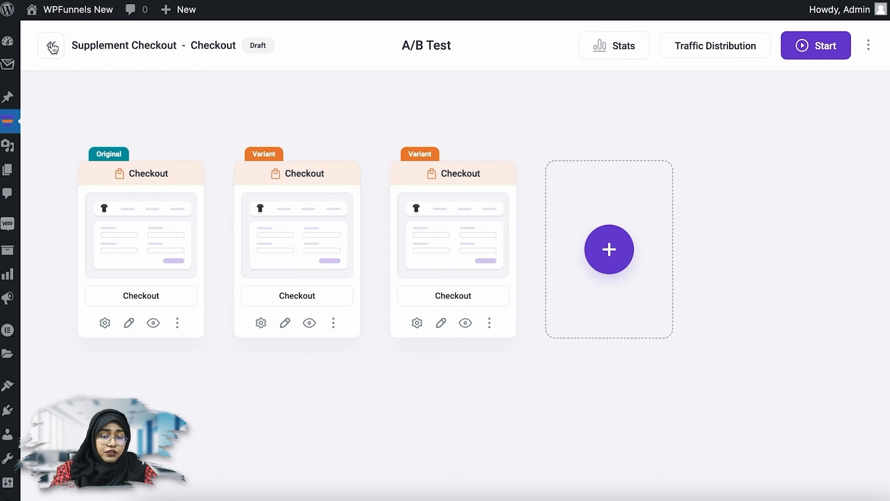
Set the traffic distribution of the duplicated Supplement Checkout variant to 30% and save it.
{"action": "left_click", "coordinate": [686, 53]}
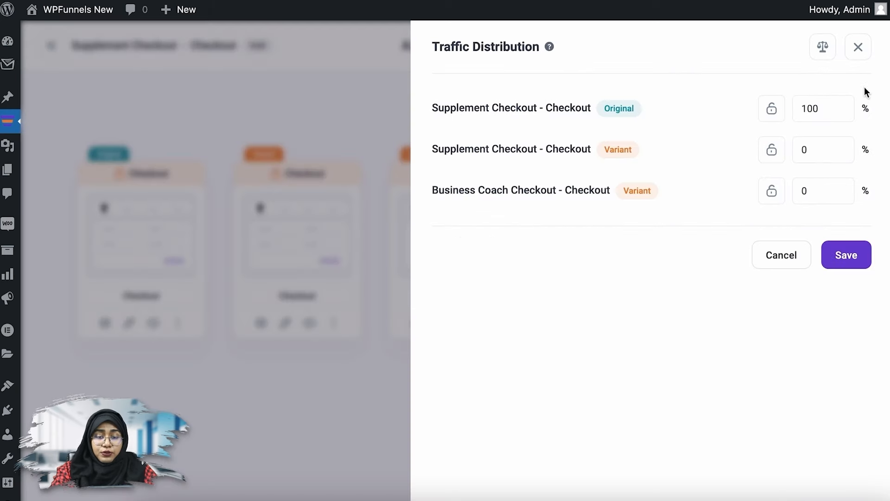
{"action": "double_click", "coordinate": [816, 149]}
{"action": "type", "text": "30"}
{"action": "left_click", "coordinate": [803, 221]}
{"action": "left_click", "coordinate": [852, 258]}
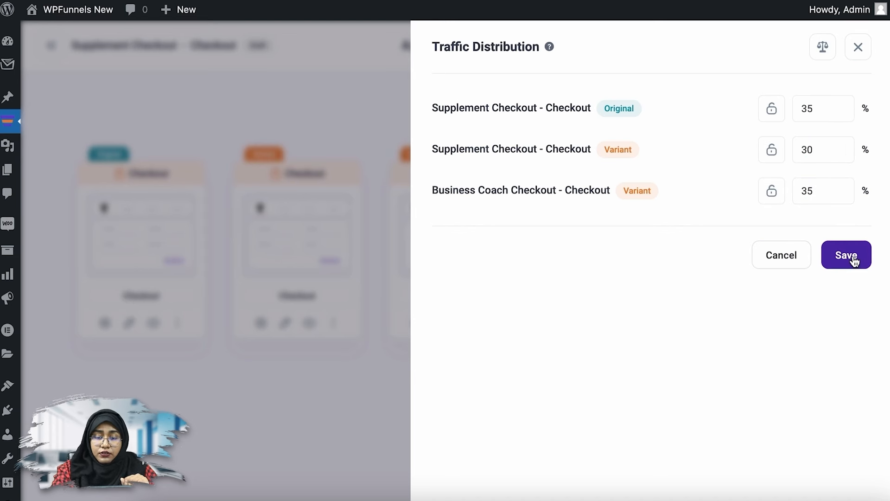
Balance the traffic evenly across the three Checkout versions, close the distribution settings and start the A/B test.
{"action": "left_click", "coordinate": [823, 46]}
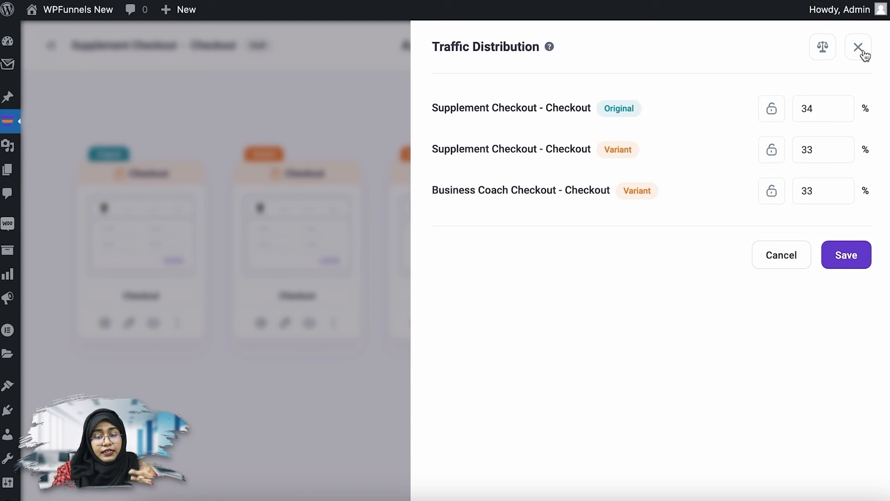
{"action": "left_click", "coordinate": [861, 52]}
{"action": "left_click", "coordinate": [810, 45]}
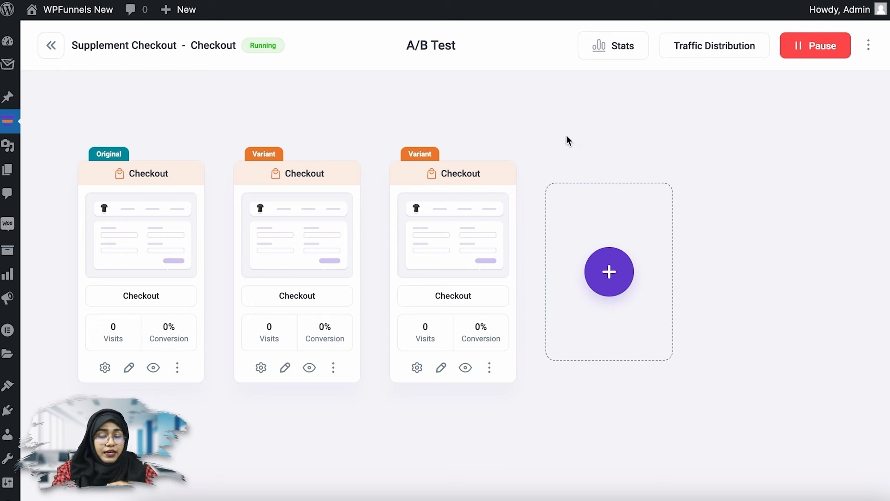
Return to the funnel canvas and reopen the running Checkout A/B test to check its variants.
{"action": "left_click", "coordinate": [60, 50]}
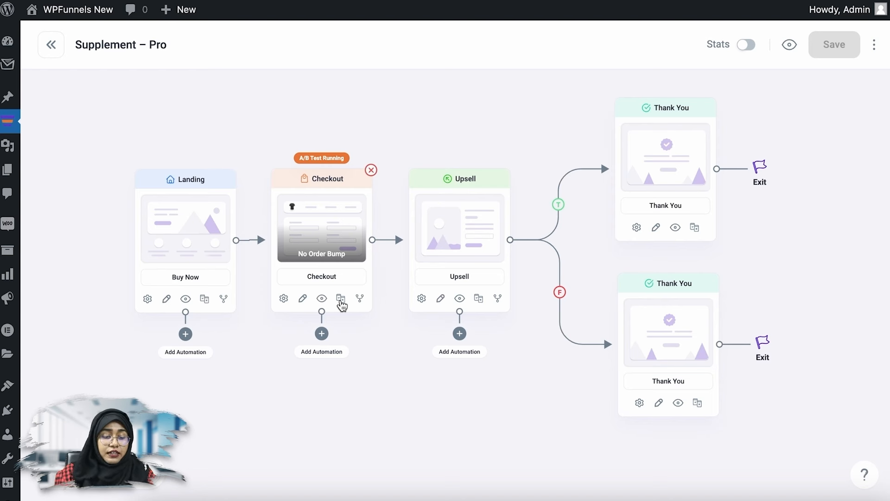
{"action": "left_click", "coordinate": [341, 300]}
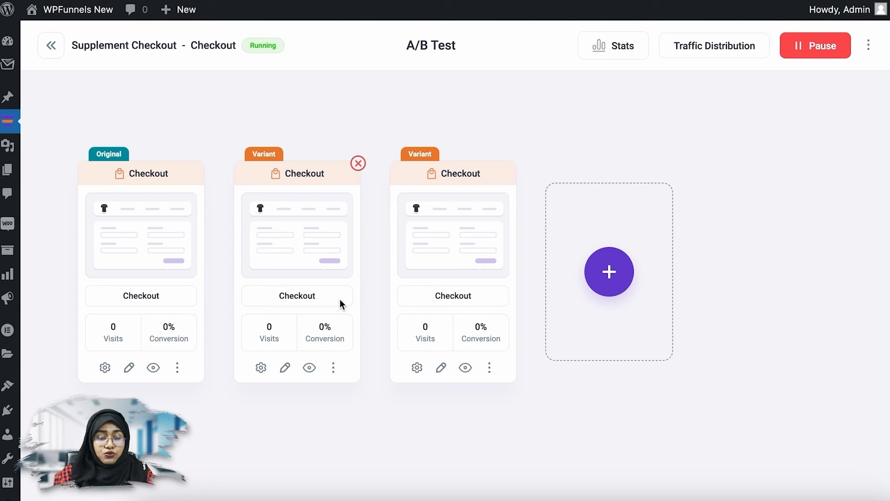
{"action": "left_click", "coordinate": [58, 50]}
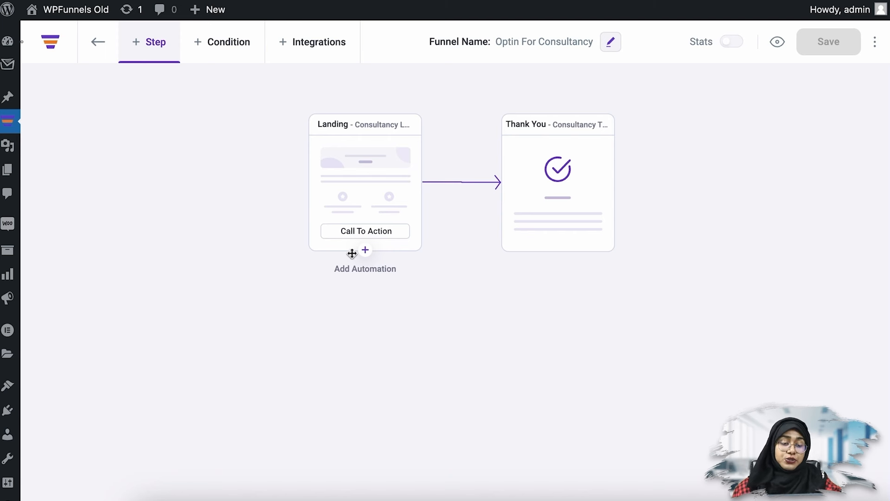
In the old canvas's Optin For Consultancy funnel, attach an Add To List(s) automation action to the Landing step.
{"action": "left_click", "coordinate": [366, 251]}
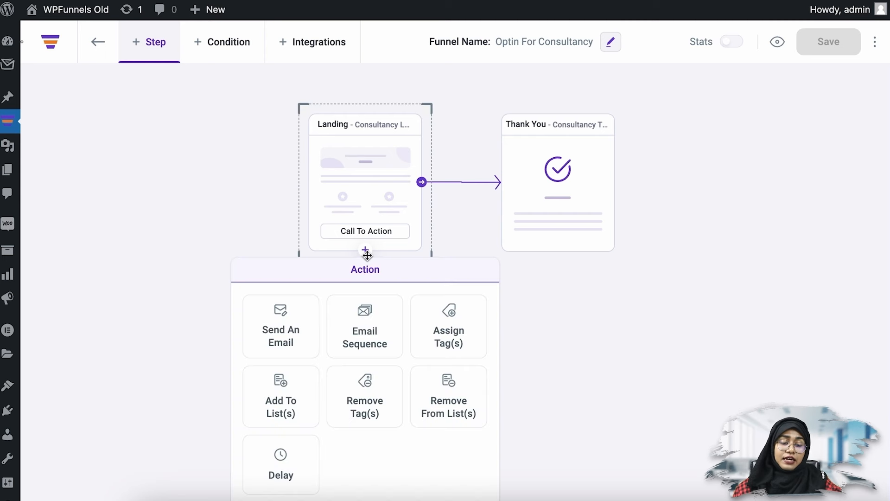
{"action": "left_click", "coordinate": [277, 420]}
{"action": "mouse_move", "coordinate": [370, 314]}
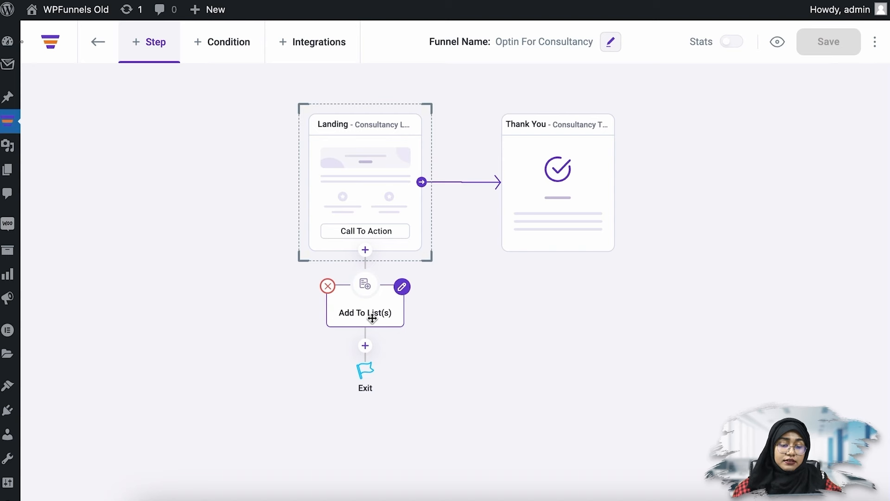
Configure the Add To List(s) action to assign contacts to the dddd list if CTA Is Triggered, and save the changes.
{"action": "left_click", "coordinate": [402, 290]}
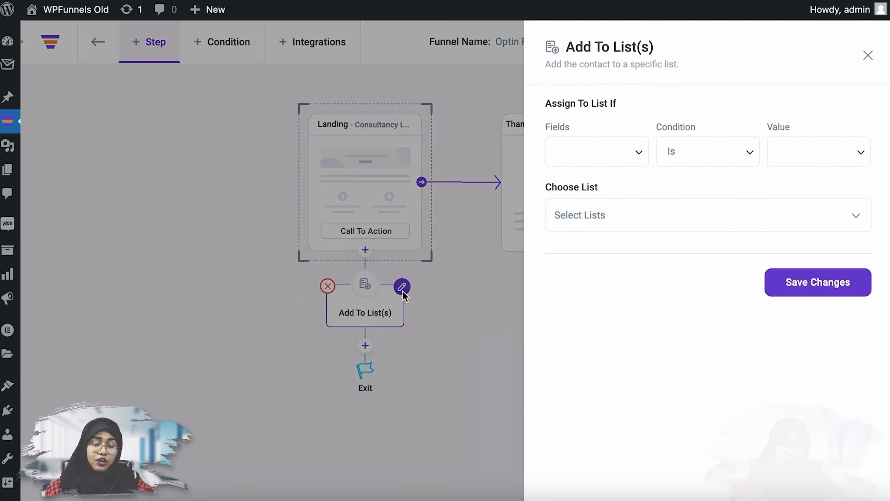
{"action": "left_click", "coordinate": [633, 158]}
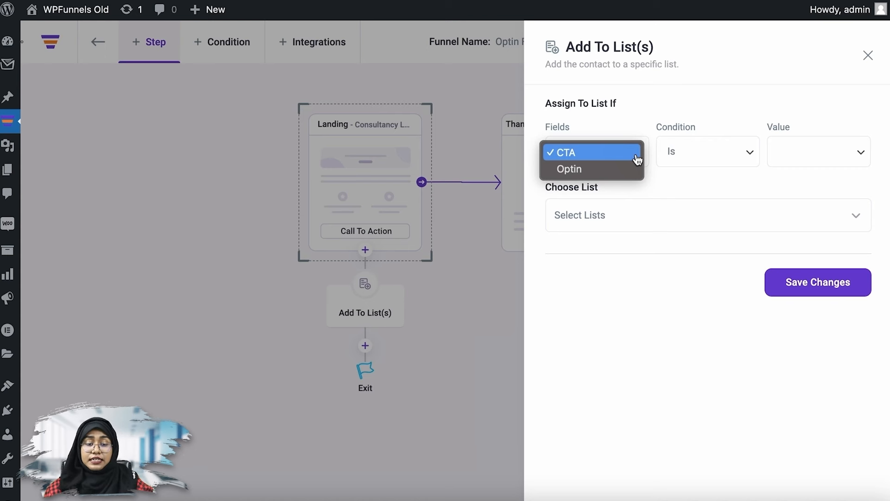
{"action": "left_click", "coordinate": [635, 157]}
{"action": "left_click", "coordinate": [842, 153]}
{"action": "left_click", "coordinate": [827, 158]}
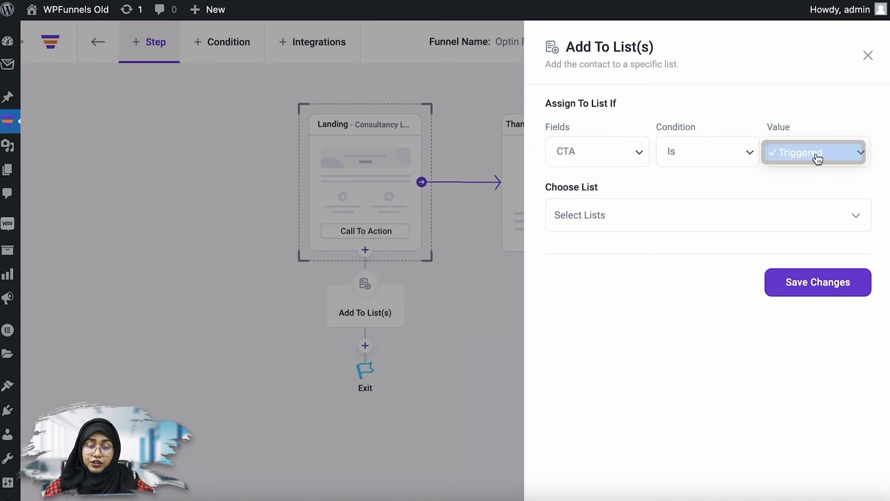
{"action": "left_click", "coordinate": [602, 224]}
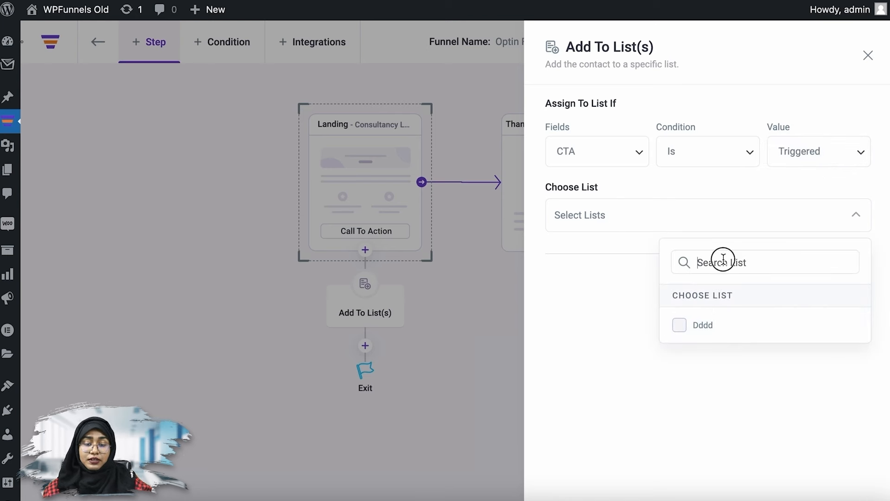
{"action": "left_click", "coordinate": [679, 324]}
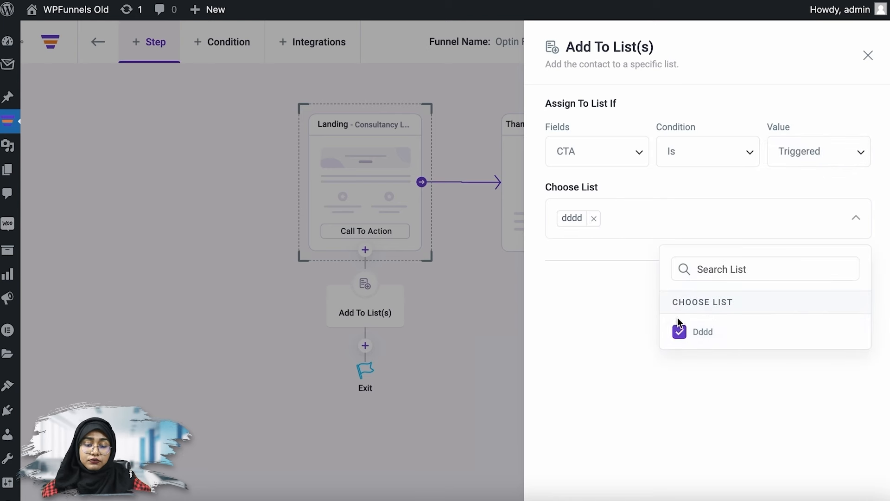
{"action": "left_click", "coordinate": [696, 223]}
{"action": "left_click", "coordinate": [845, 290]}
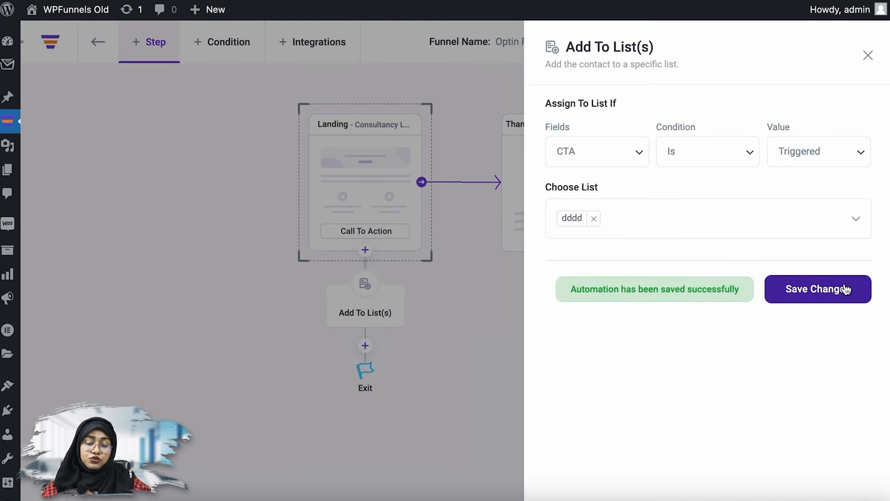
{"action": "left_click", "coordinate": [868, 56]}
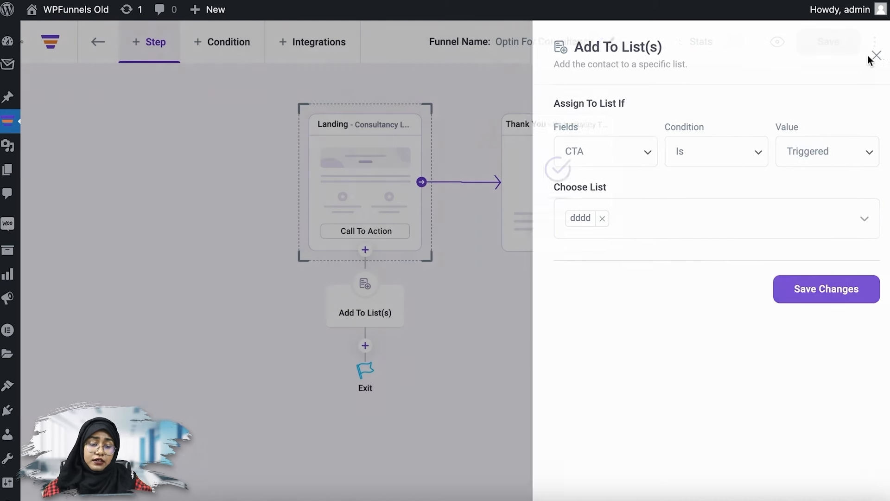
{"action": "left_click", "coordinate": [365, 347]}
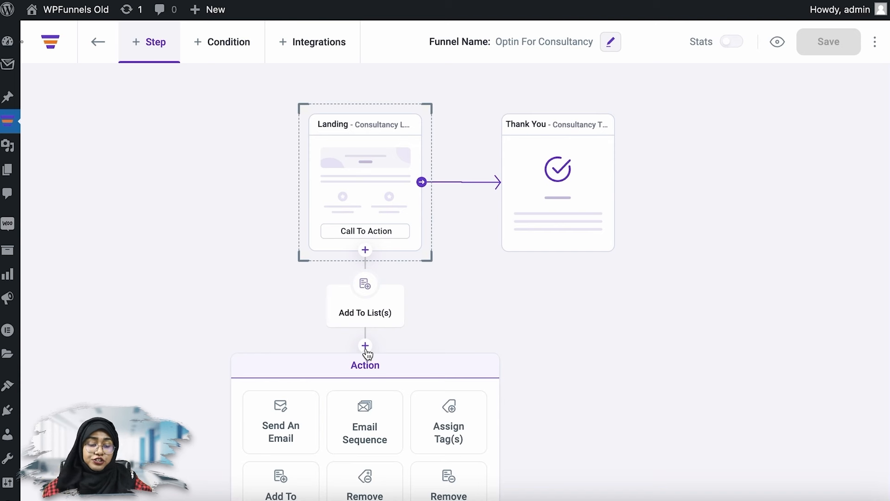
{"action": "scroll", "coordinate": [487, 364], "scroll_direction": "down", "scroll_amount": 3}
{"action": "left_click", "coordinate": [348, 316]}
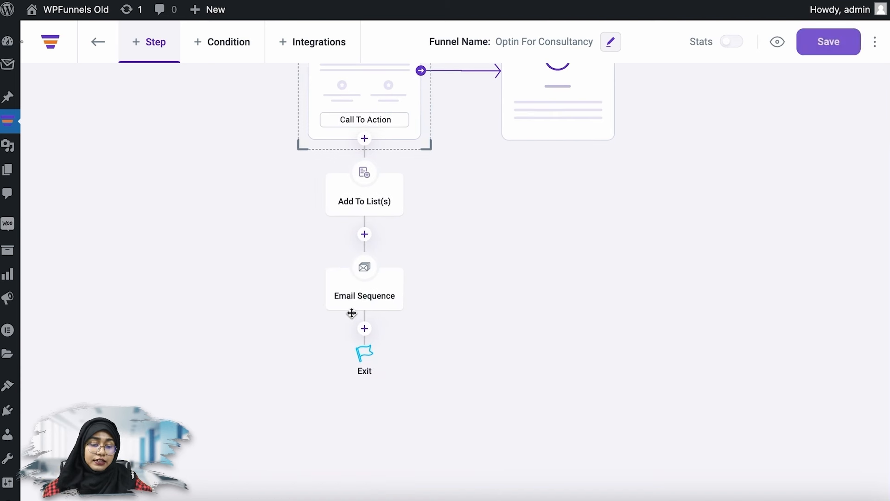
{"action": "mouse_move", "coordinate": [388, 269]}
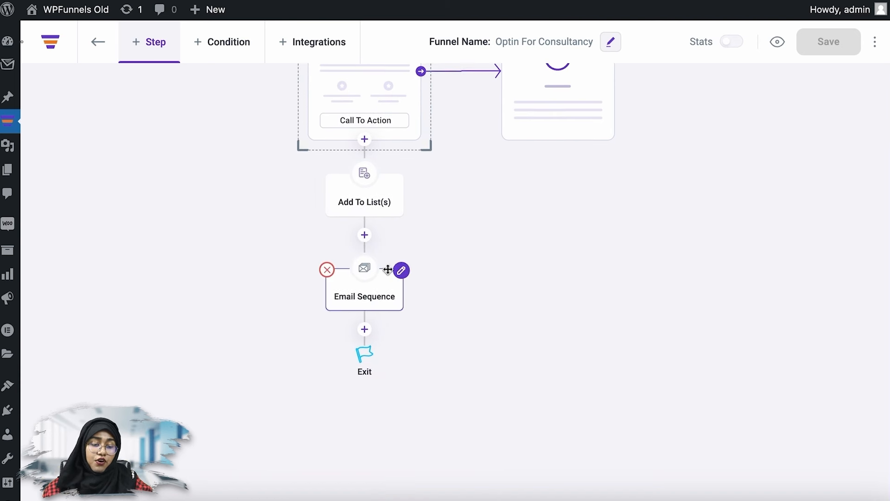
{"action": "left_click", "coordinate": [327, 270]}
Add a Send An Email action after Add To List(s), look over its email settings and close them without changes.
{"action": "left_click", "coordinate": [366, 235]}
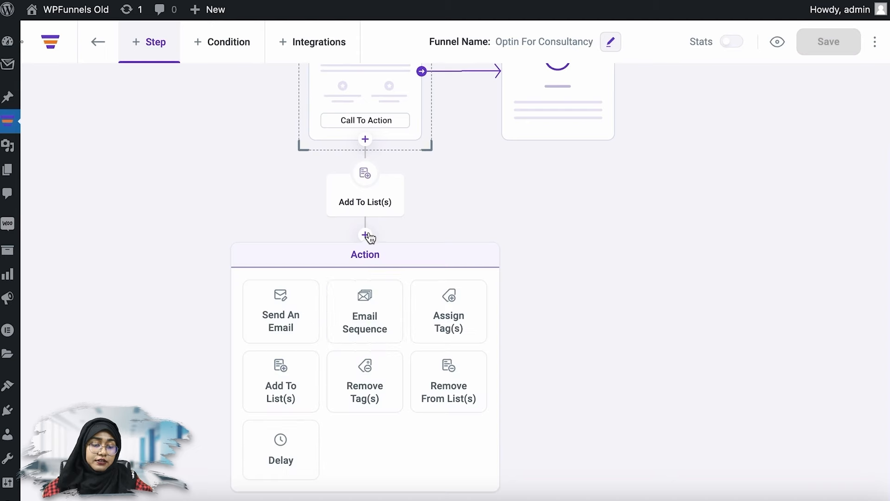
{"action": "left_click", "coordinate": [302, 335]}
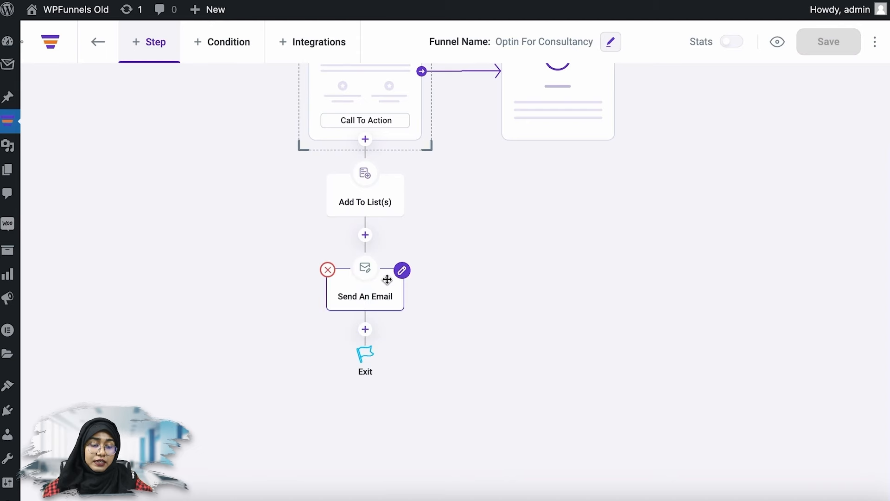
{"action": "left_click", "coordinate": [401, 270]}
{"action": "scroll", "coordinate": [685, 245], "scroll_direction": "down", "scroll_amount": 1}
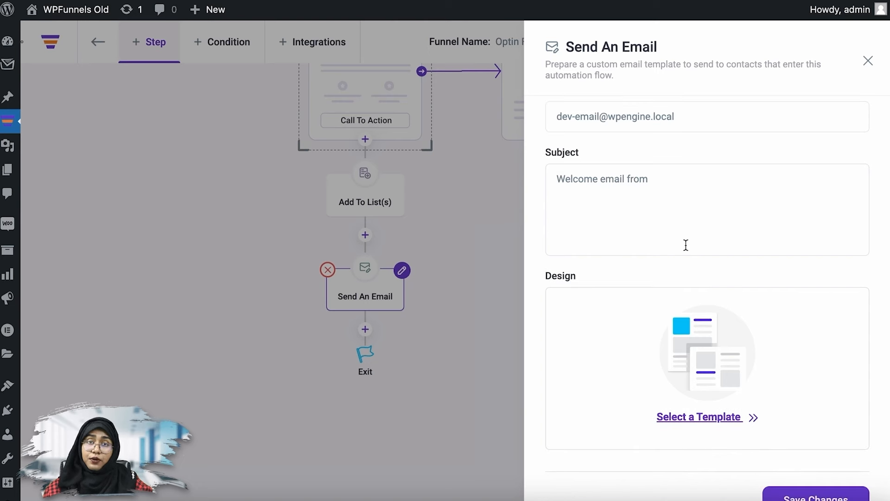
{"action": "scroll", "coordinate": [685, 245], "scroll_direction": "up", "scroll_amount": 1}
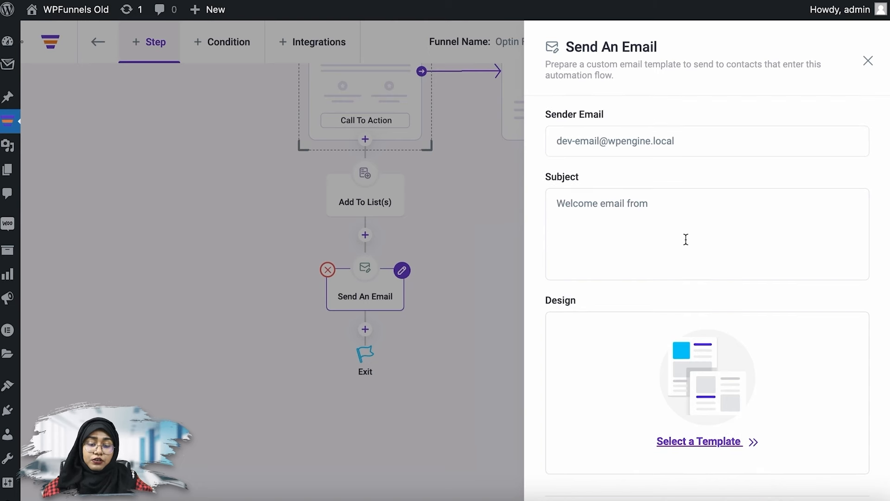
{"action": "left_click", "coordinate": [868, 60]}
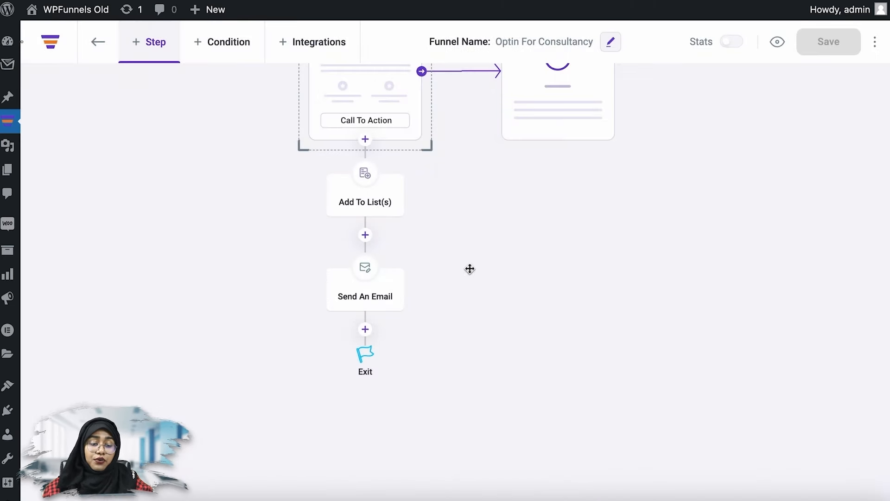
{"action": "scroll", "coordinate": [481, 258], "scroll_direction": "up", "scroll_amount": 3}
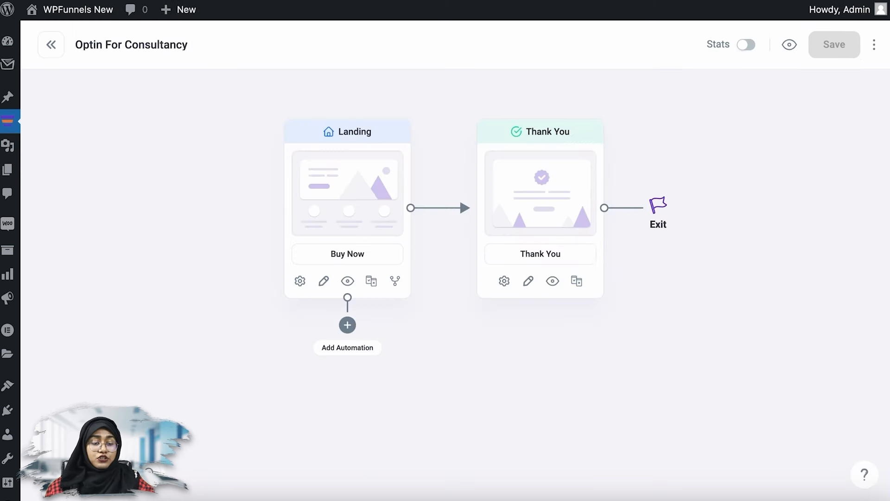
In the new canvas's Optin For Consultancy funnel, add an automation to the Landing step with CTA Triggered as its start point.
{"action": "left_click", "coordinate": [352, 327]}
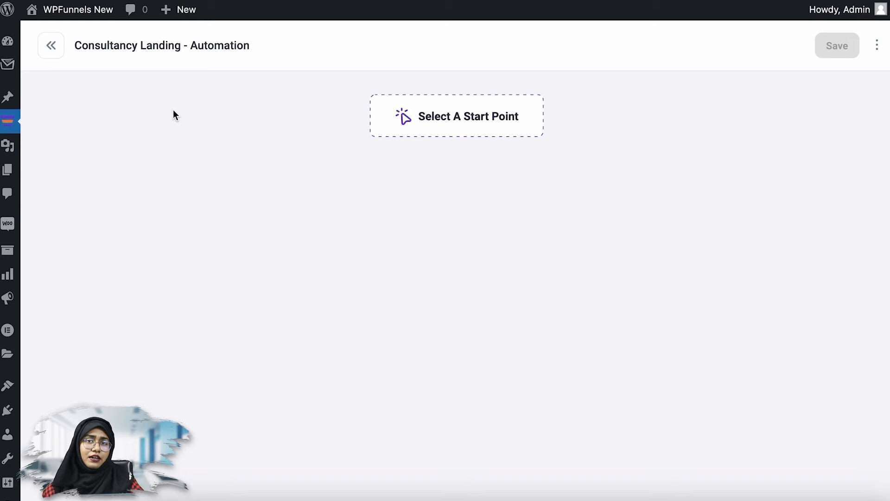
{"action": "left_click", "coordinate": [441, 134]}
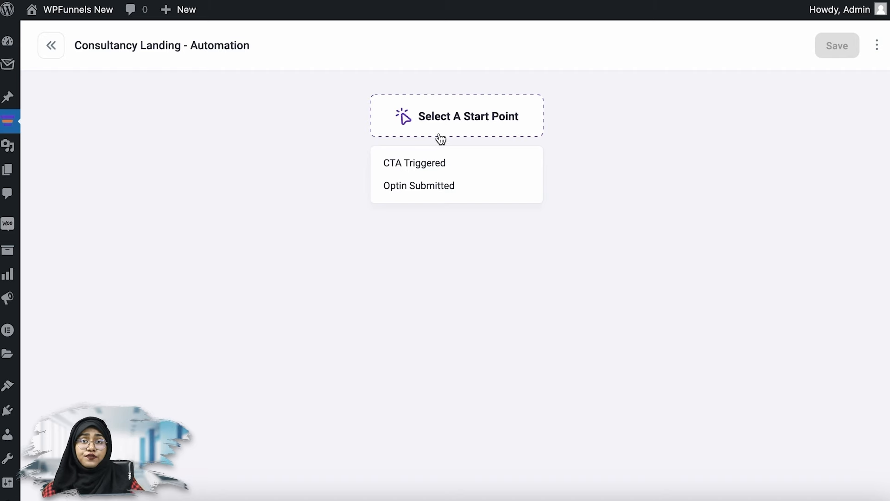
{"action": "left_click", "coordinate": [440, 172]}
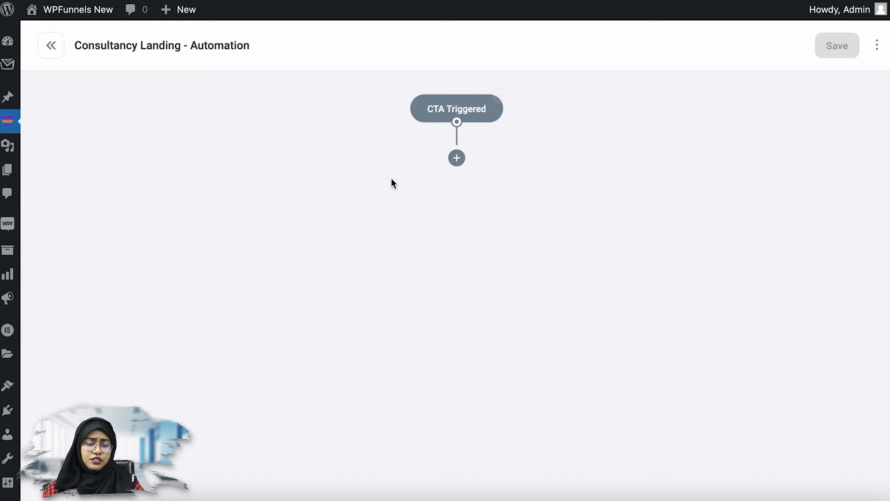
Add an Add To List(s) action after CTA Triggered and assign its contacts to the new lead list.
{"action": "left_click", "coordinate": [457, 160]}
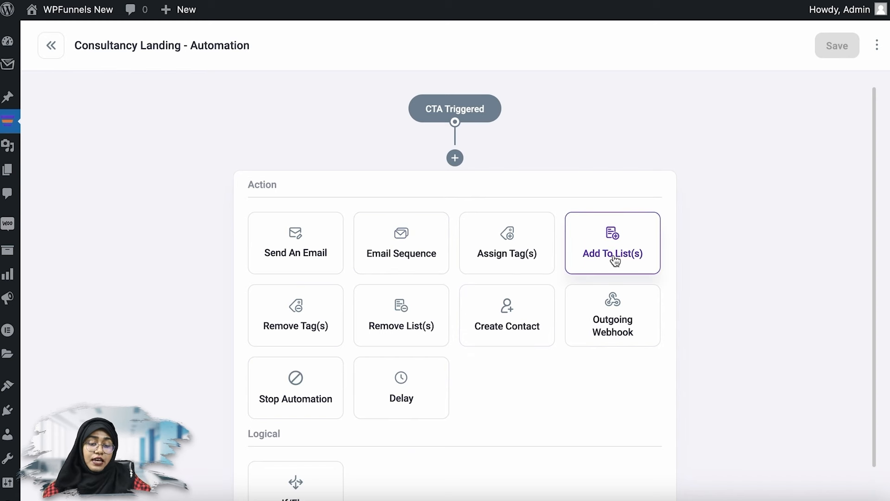
{"action": "left_click", "coordinate": [614, 256]}
{"action": "left_click", "coordinate": [493, 251]}
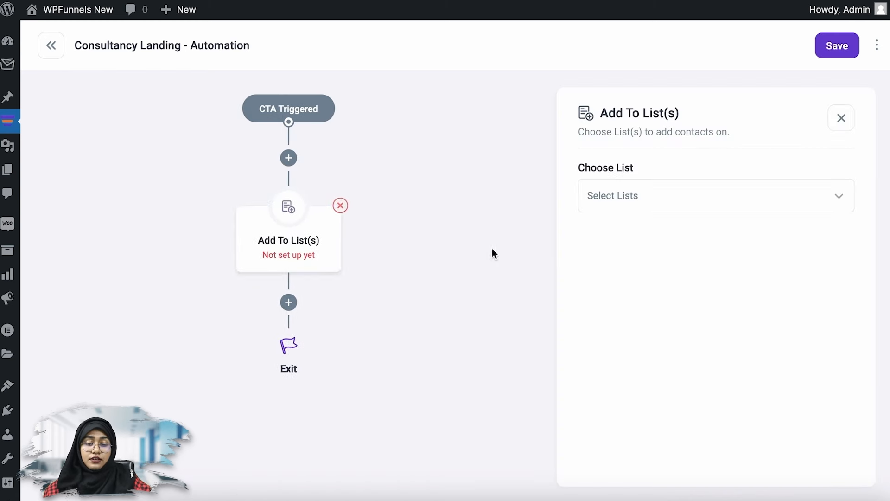
{"action": "left_click", "coordinate": [768, 197]}
{"action": "left_click", "coordinate": [694, 307]}
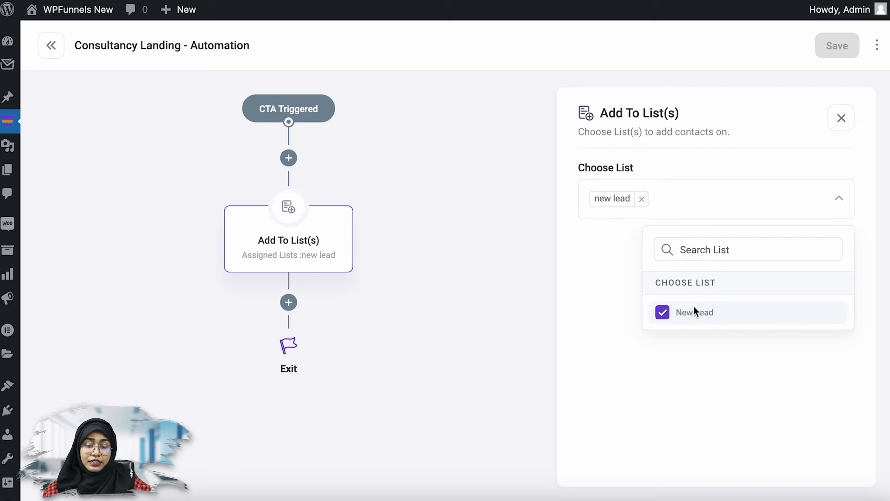
{"action": "left_click", "coordinate": [705, 201]}
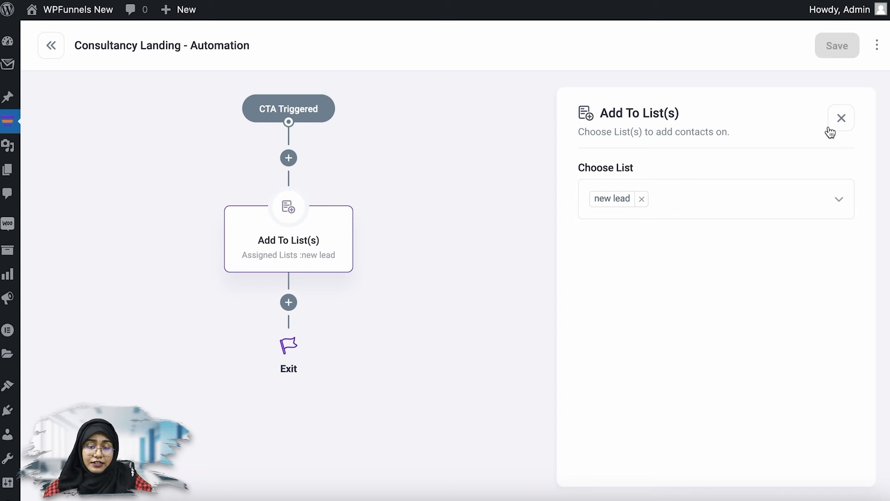
{"action": "left_click", "coordinate": [841, 119]}
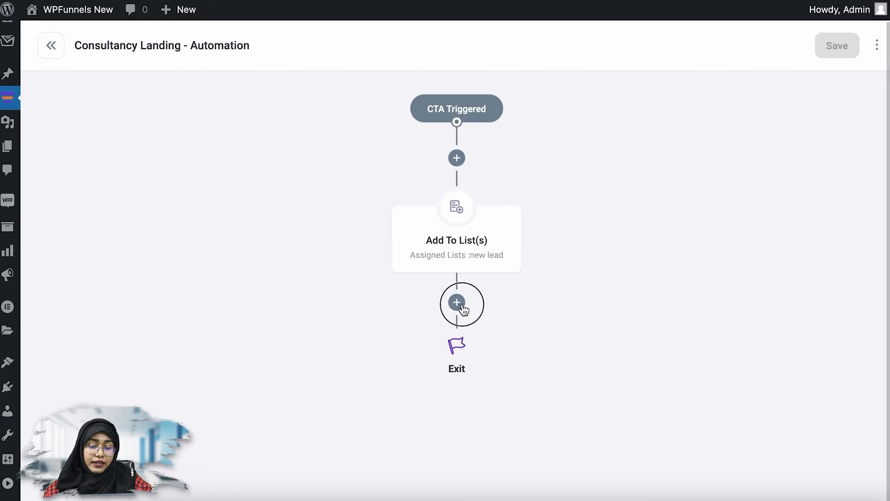
Add a Send An Email action after Add To List(s) with the subject Welcome email from WPFunnels, and look over its email settings.
{"action": "left_click", "coordinate": [456, 303]}
{"action": "left_click", "coordinate": [327, 408]}
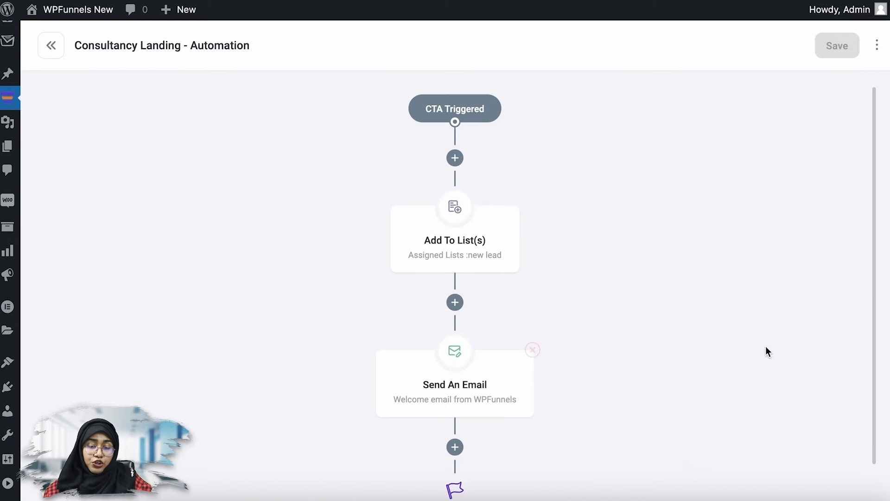
{"action": "left_click", "coordinate": [459, 404]}
{"action": "scroll", "coordinate": [676, 361], "scroll_direction": "down", "scroll_amount": 6}
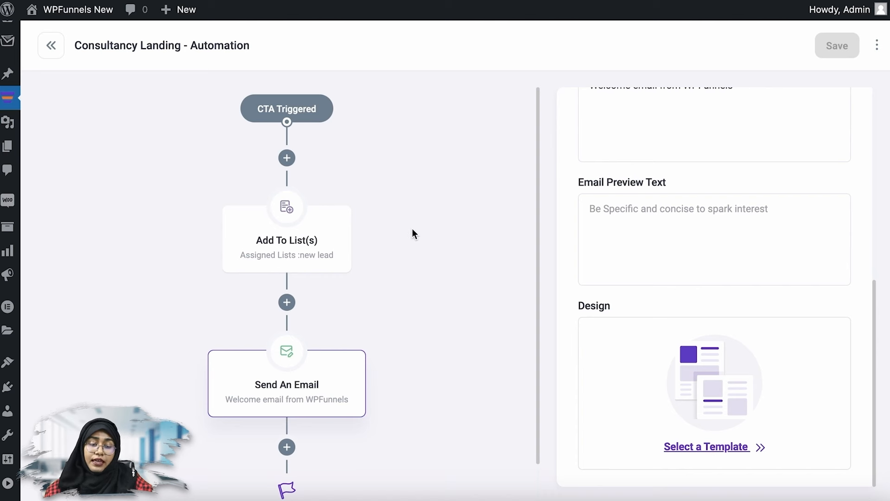
{"action": "scroll", "coordinate": [689, 212], "scroll_direction": "up", "scroll_amount": 6}
{"action": "left_click", "coordinate": [838, 118]}
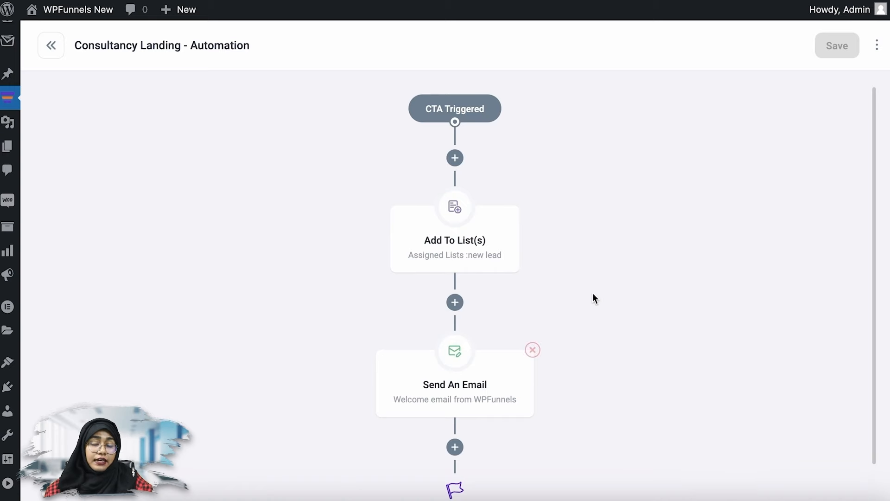
Return to the funnel canvas, reopen the Landing step's running automation and delete the whole automation.
{"action": "left_click", "coordinate": [53, 45]}
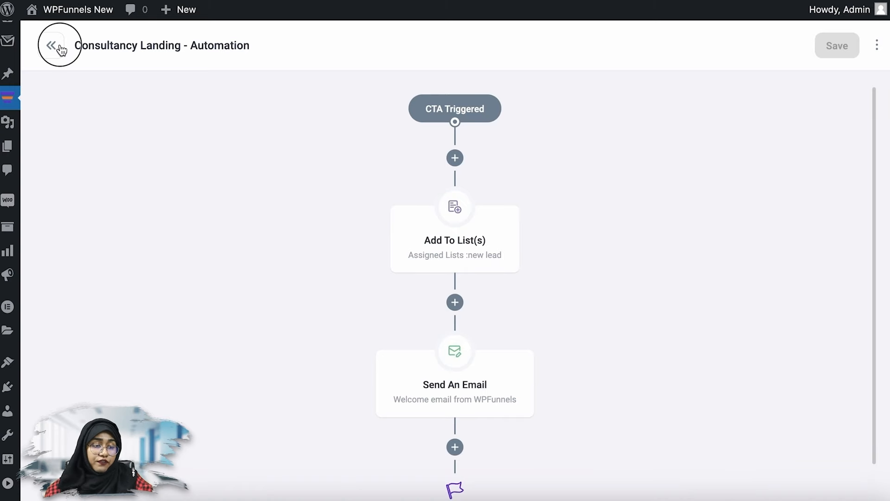
{"action": "left_click_drag", "start_coordinate": [316, 236], "coordinate": [438, 122]}
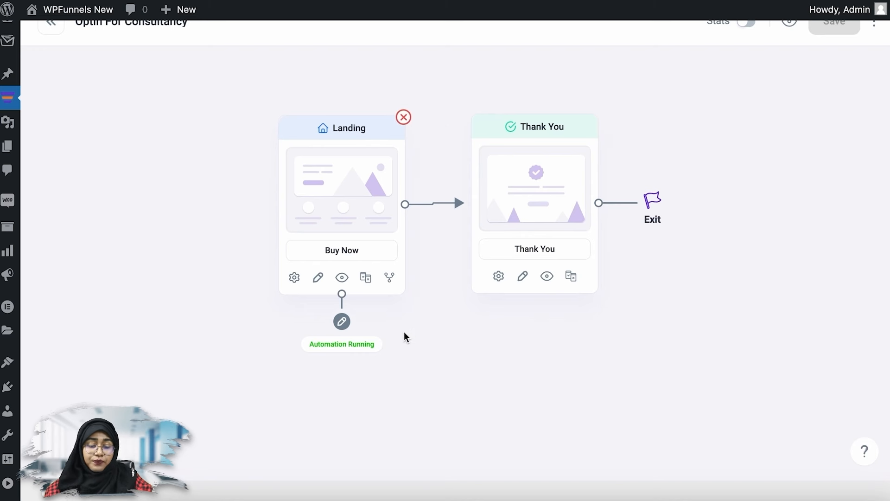
{"action": "left_click", "coordinate": [343, 321]}
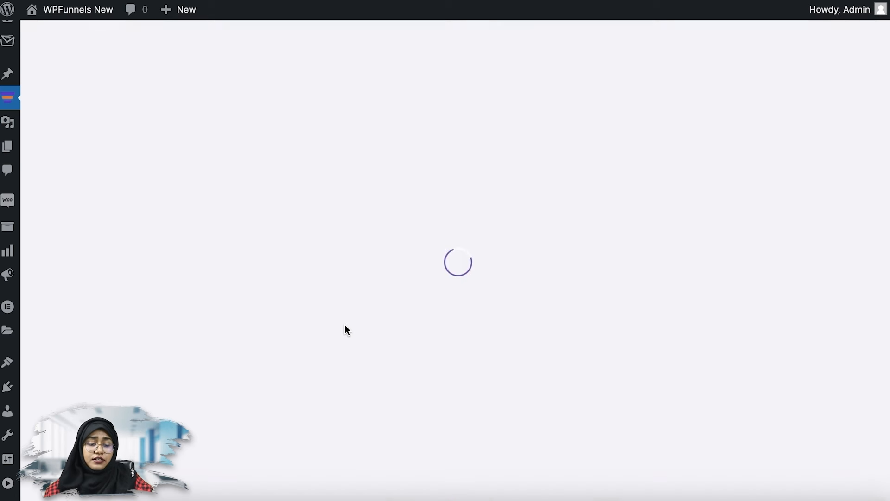
{"action": "left_click", "coordinate": [876, 45]}
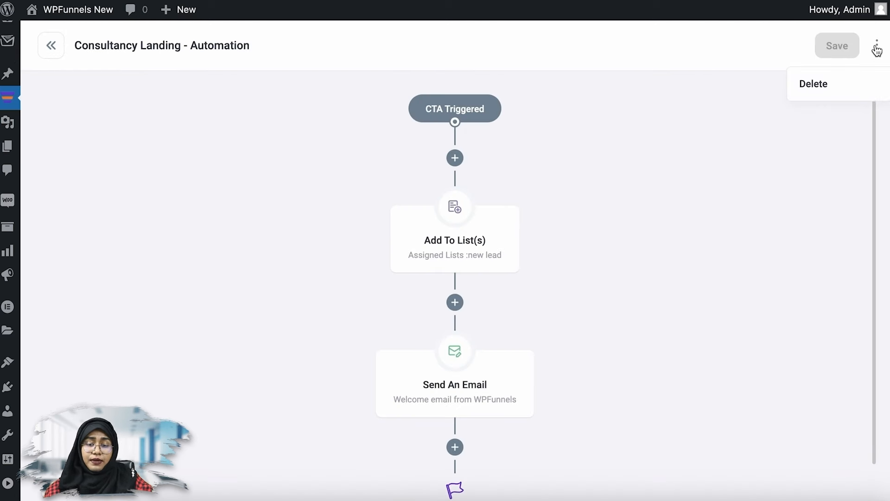
{"action": "left_click", "coordinate": [837, 90]}
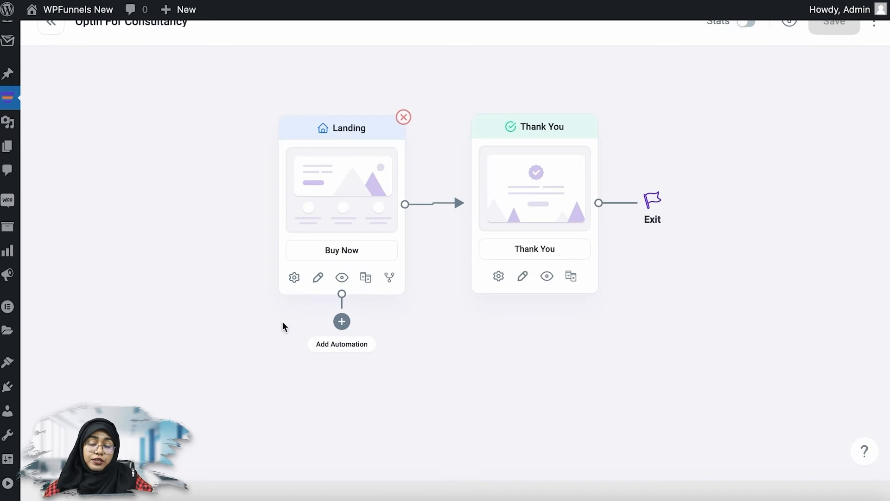